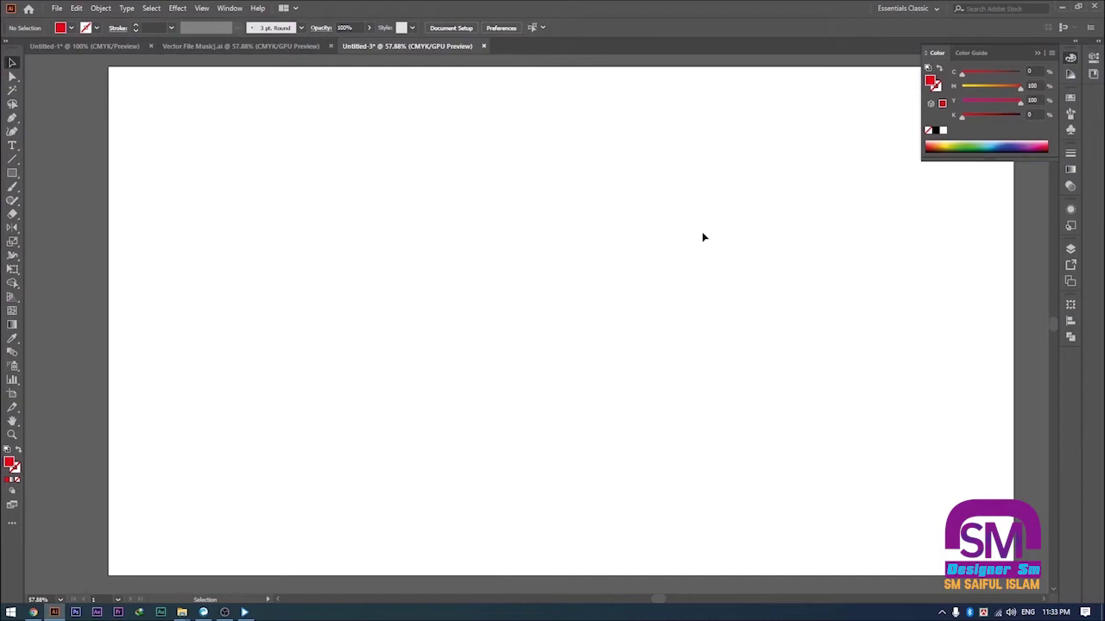
Step: Draw a red vertical rectangle about 88 by 306 px on the artboard and fully round its corners
click(12, 173)
drag(298, 201, 340, 345)
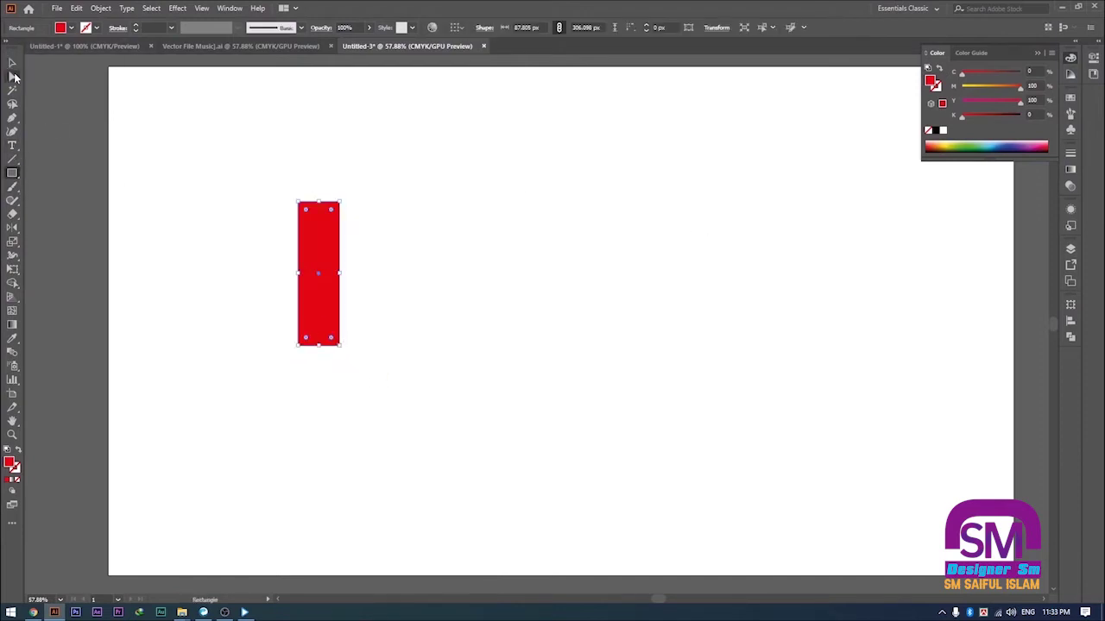
click(12, 62)
drag(331, 210, 370, 280)
Step: Duplicate the rounded bar about 113 px to its right and repeat the copy to make a third, evenly spaced bar
key(ctrl+z)
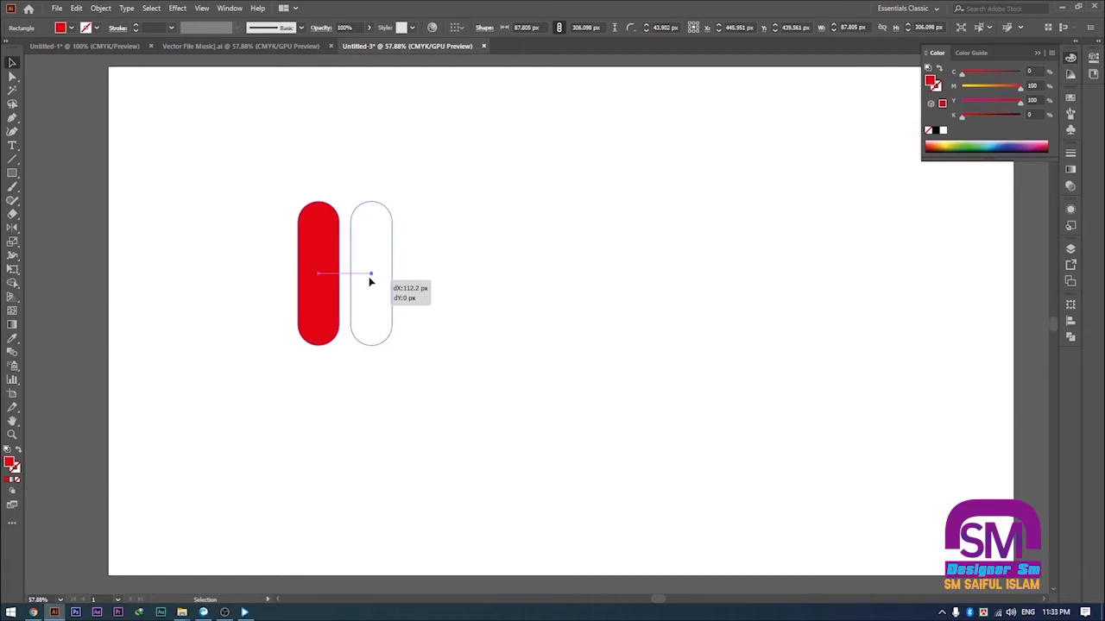
drag(371, 280, 370, 279)
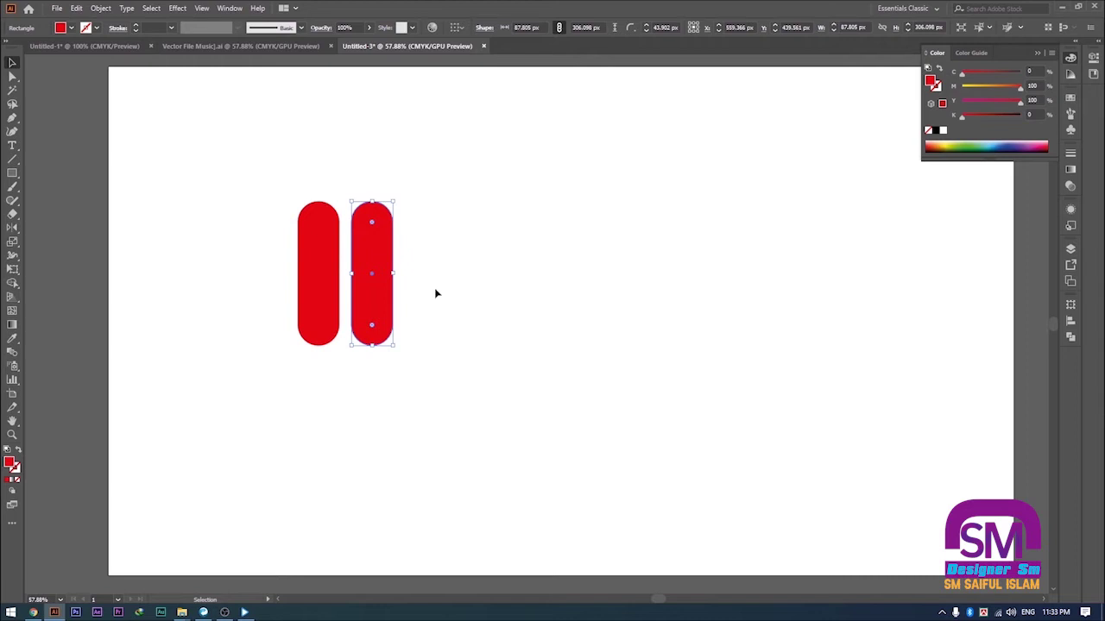
key(ctrl+d)
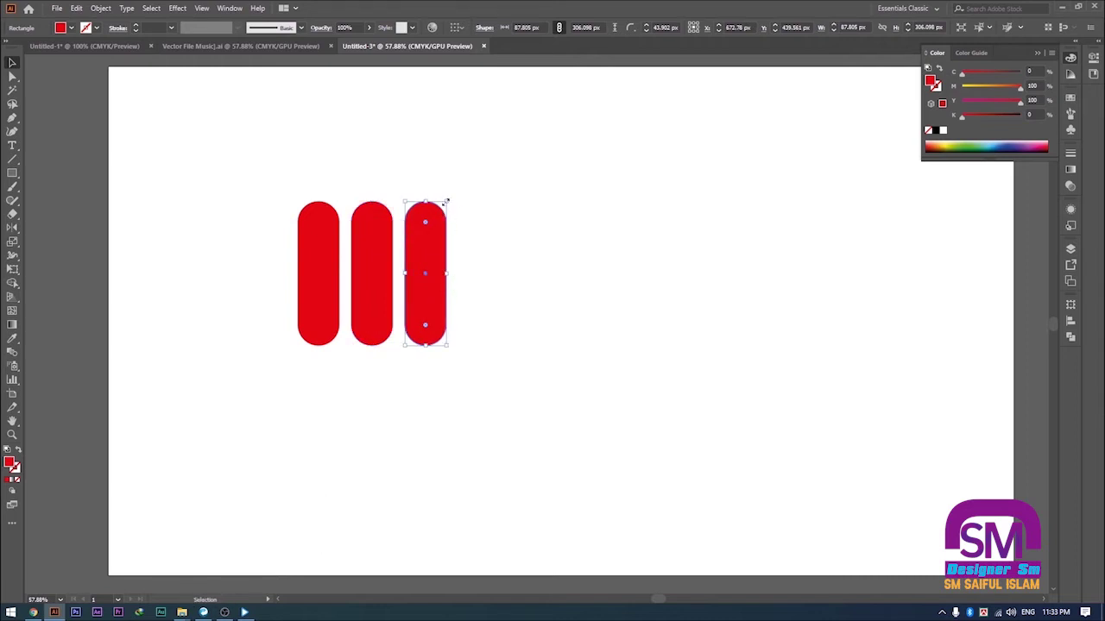
Step: Shorten the second bar to about 238 px and the third to about 179 px tall, keeping both vertically centred
click(386, 251)
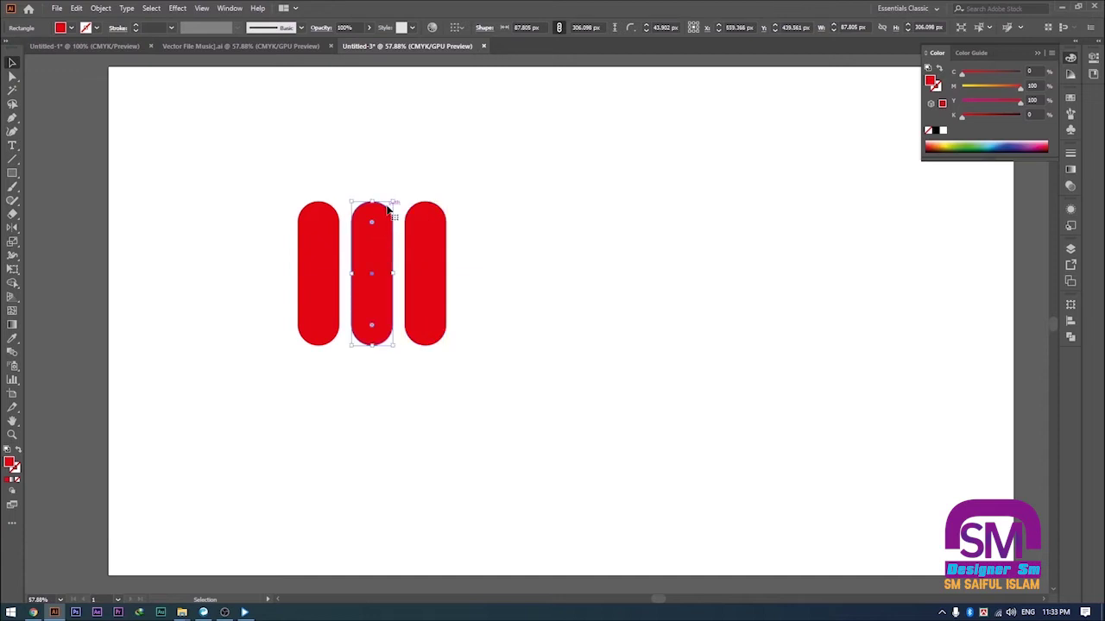
drag(394, 204, 440, 219)
click(432, 240)
click(511, 250)
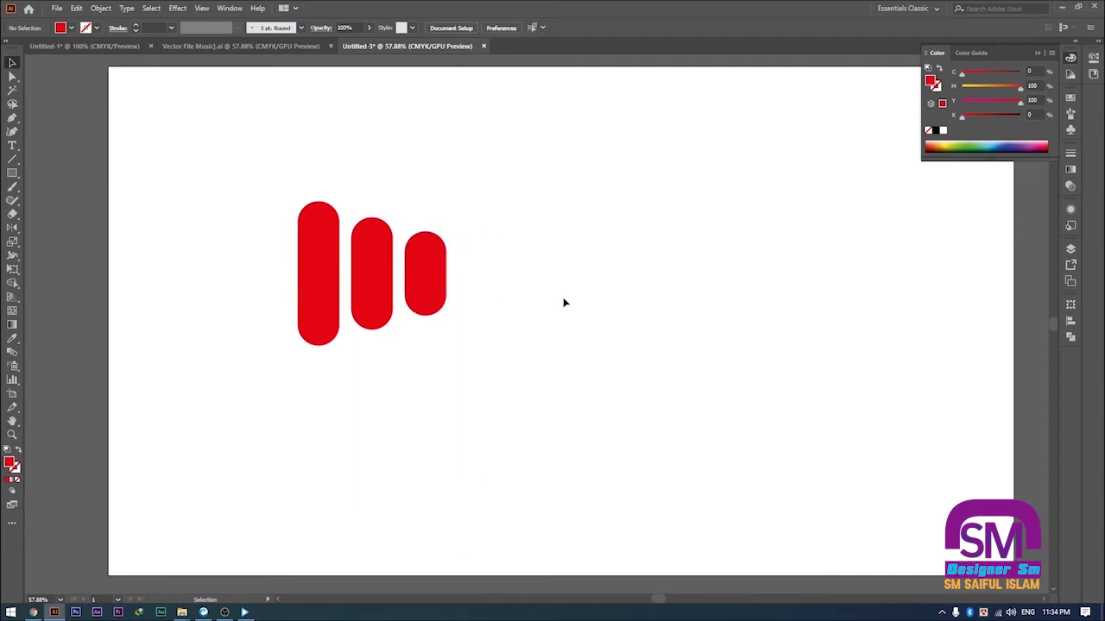
Step: Copy the two shorter bars to the other side of the tall bar and reflect the copies across the vertical axis
click(369, 274)
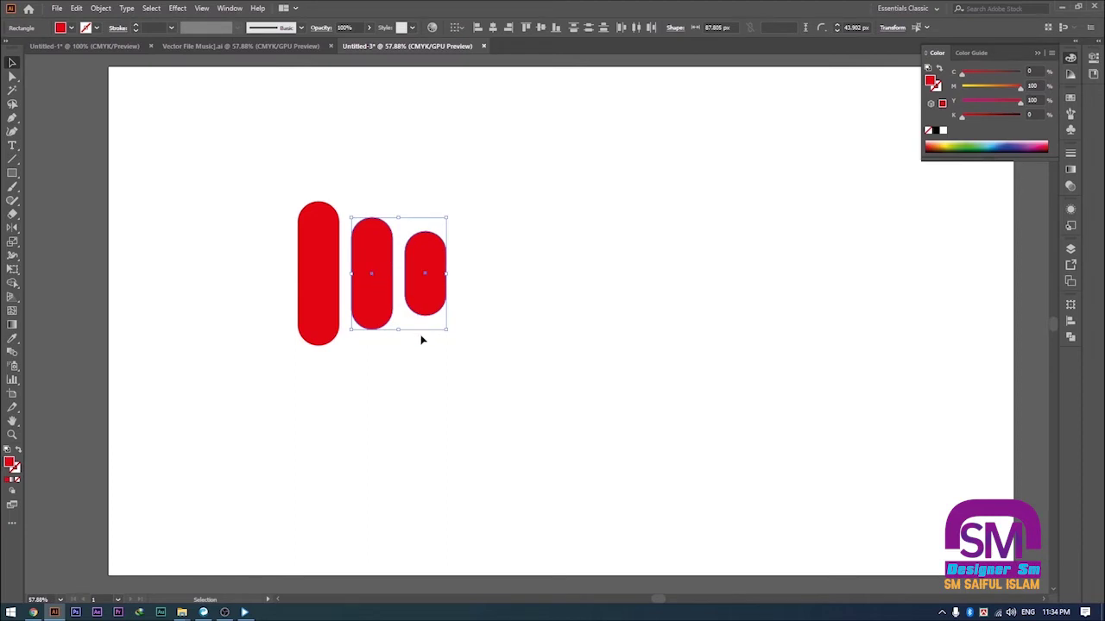
drag(371, 275, 212, 269)
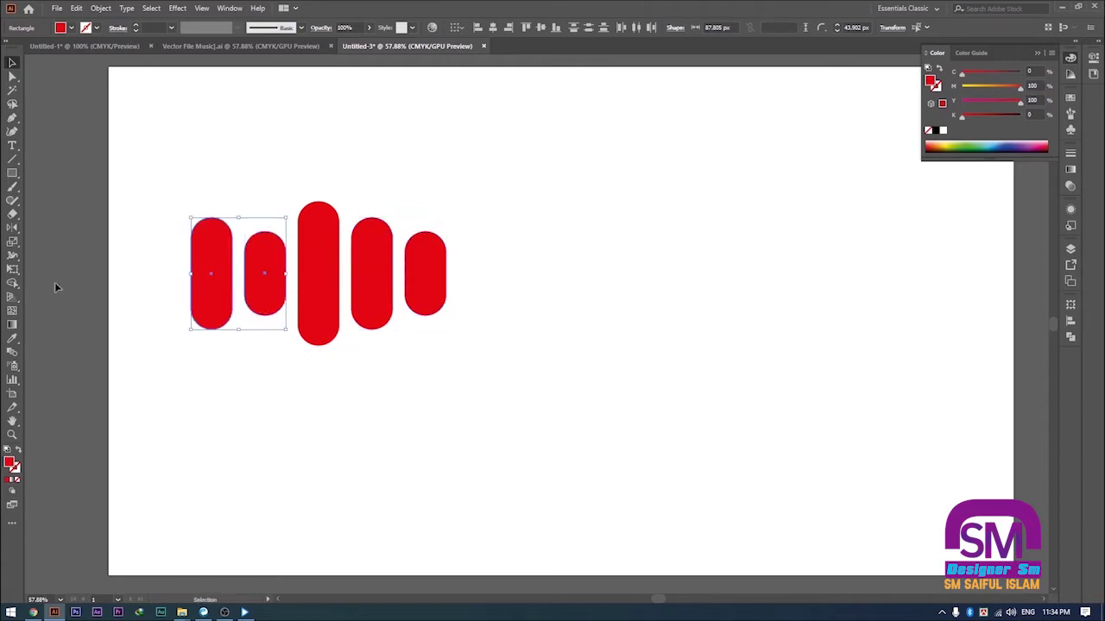
double_click(12, 227)
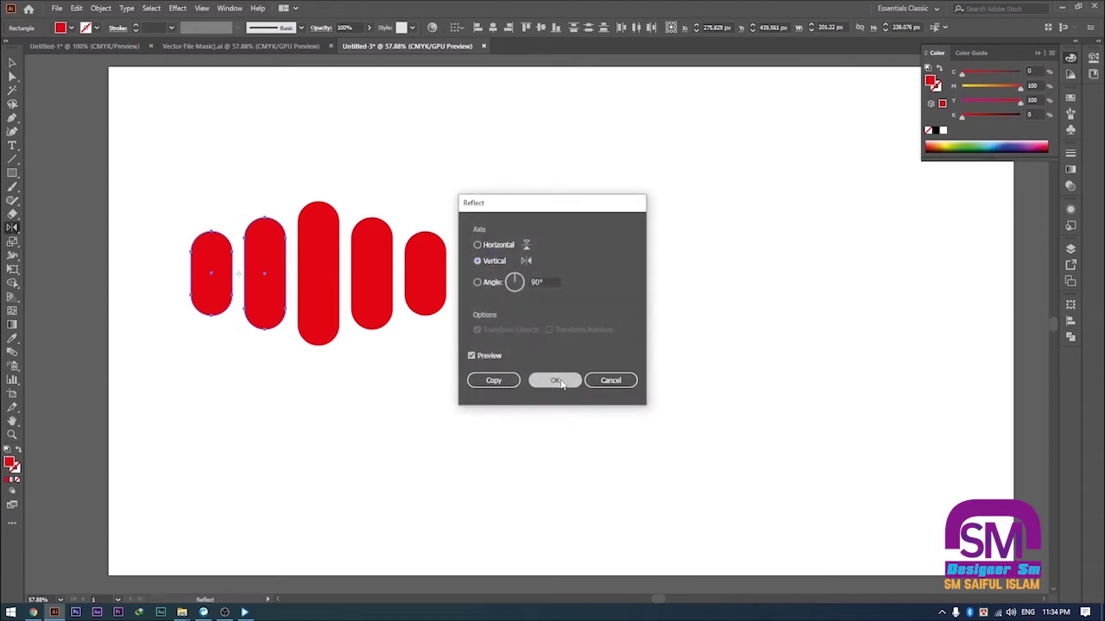
click(555, 381)
click(12, 62)
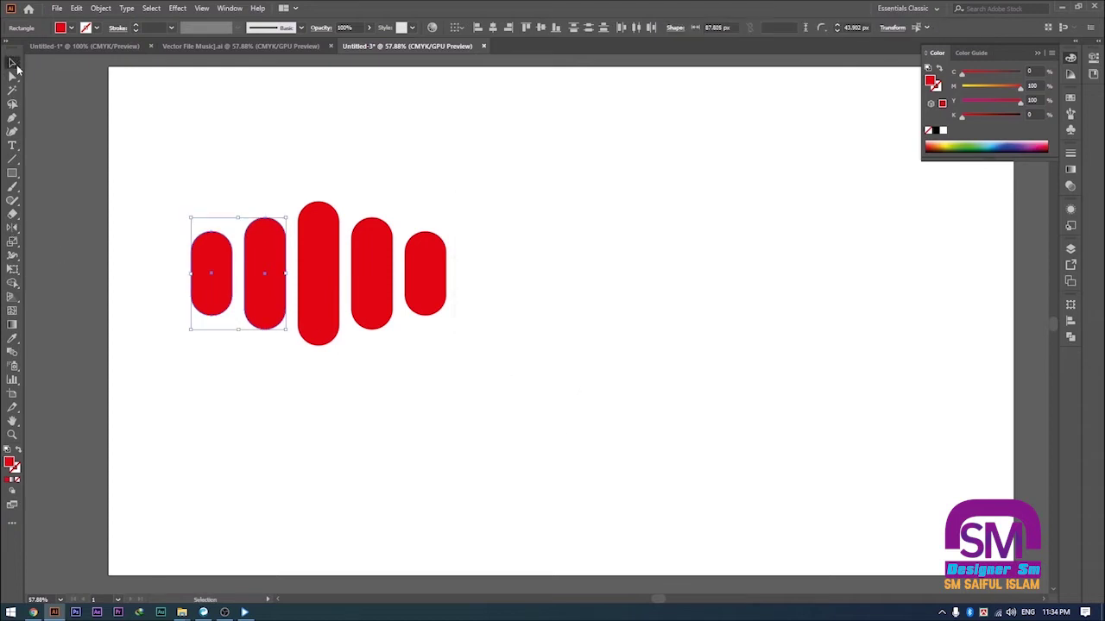
click(432, 333)
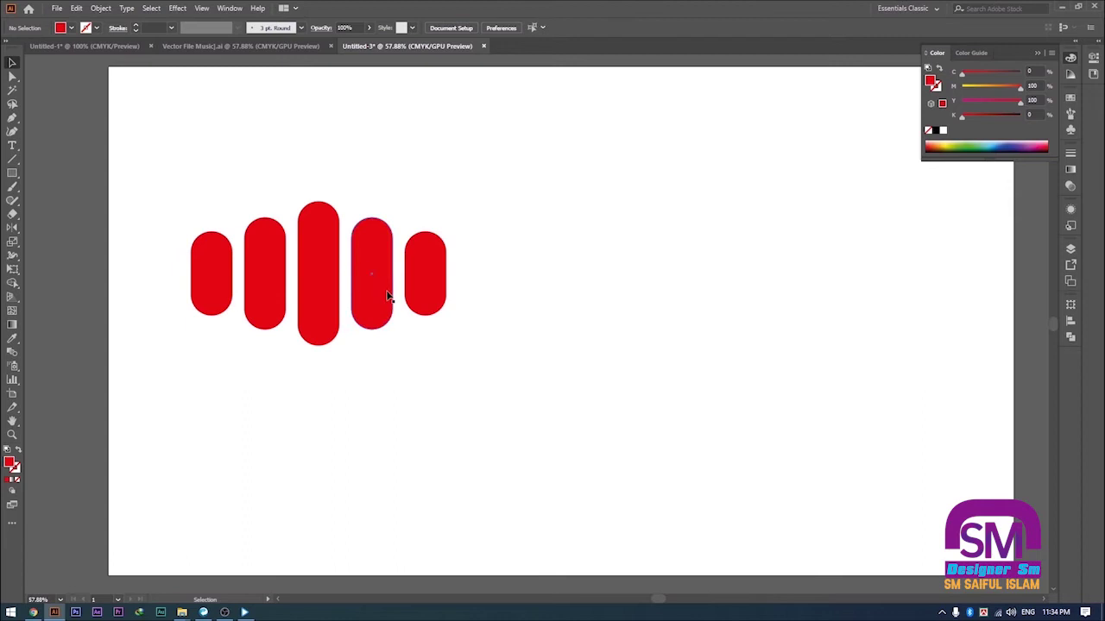
Step: Darken the fill of the bar just right of the tall one by setting its cyan to 35%
click(304, 271)
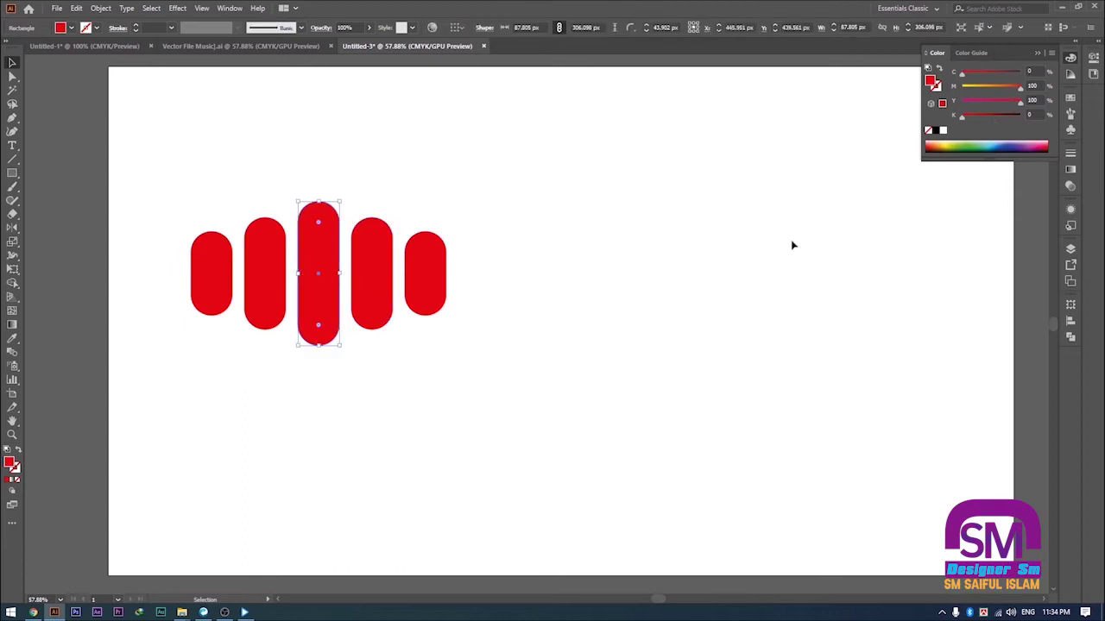
click(374, 296)
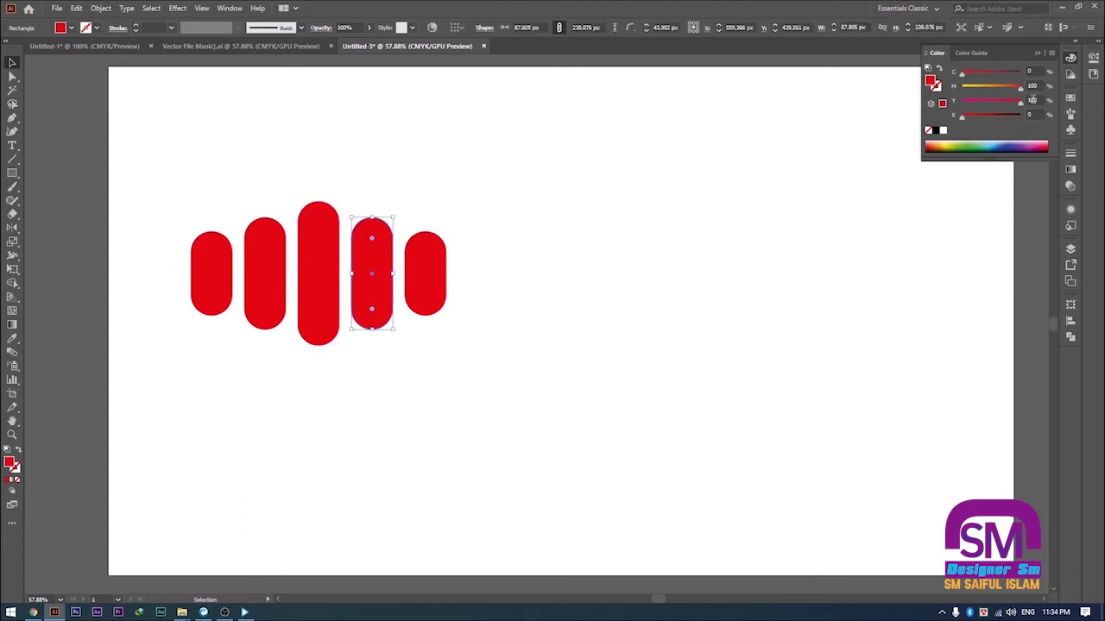
click(1041, 70)
text(25)
key(Return)
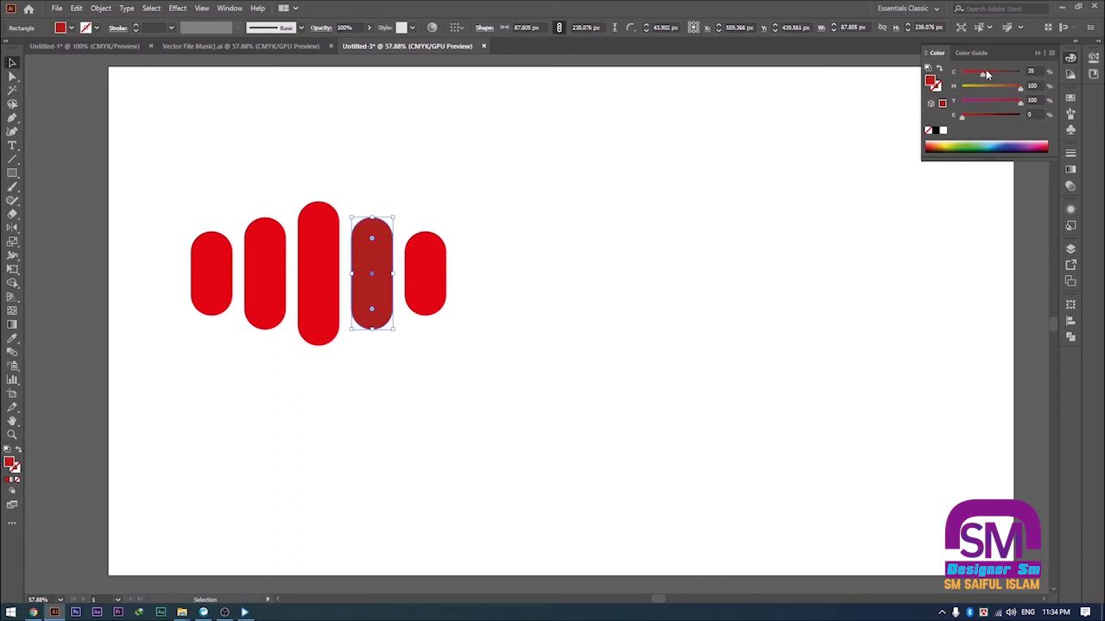
click(687, 236)
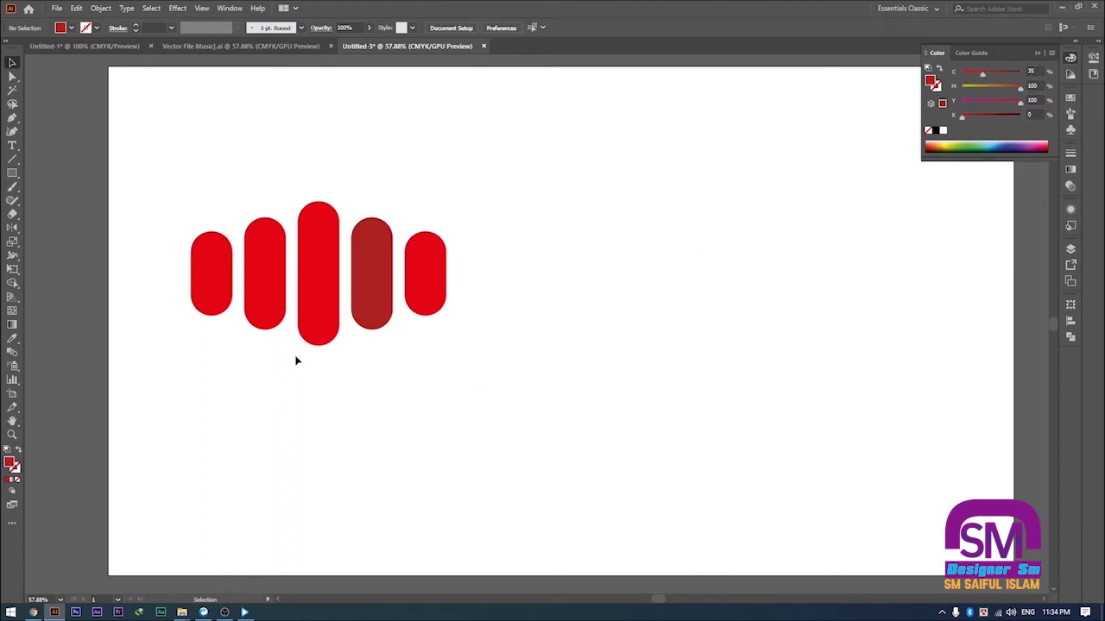
Step: Set the fill's cyan to 35% on the bar just left of the tall one
click(277, 278)
click(1032, 70)
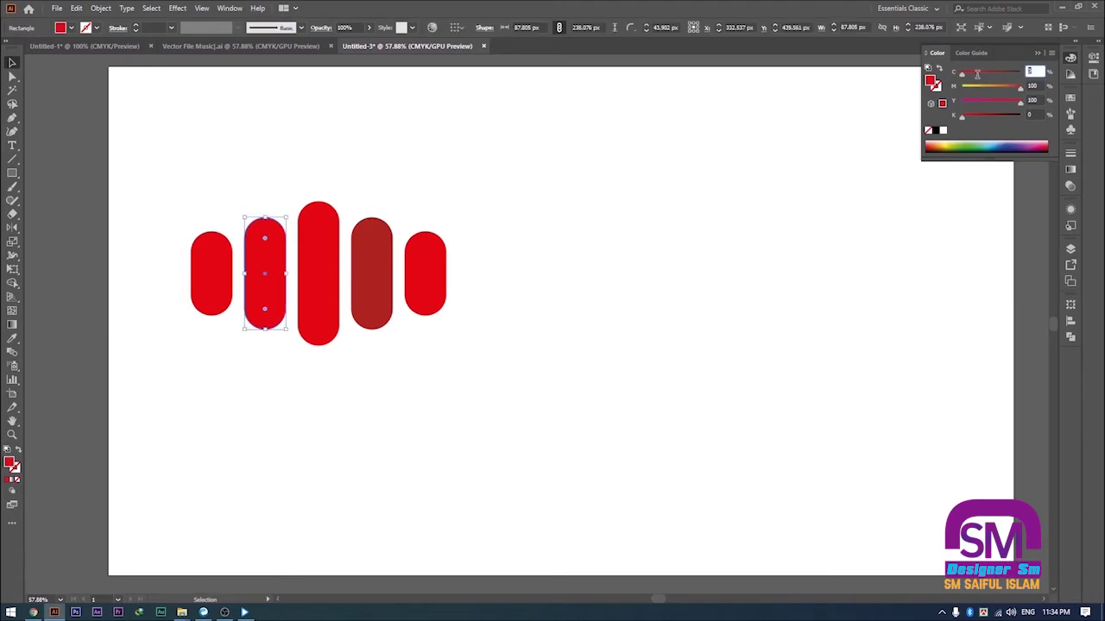
text(35)
key(Return)
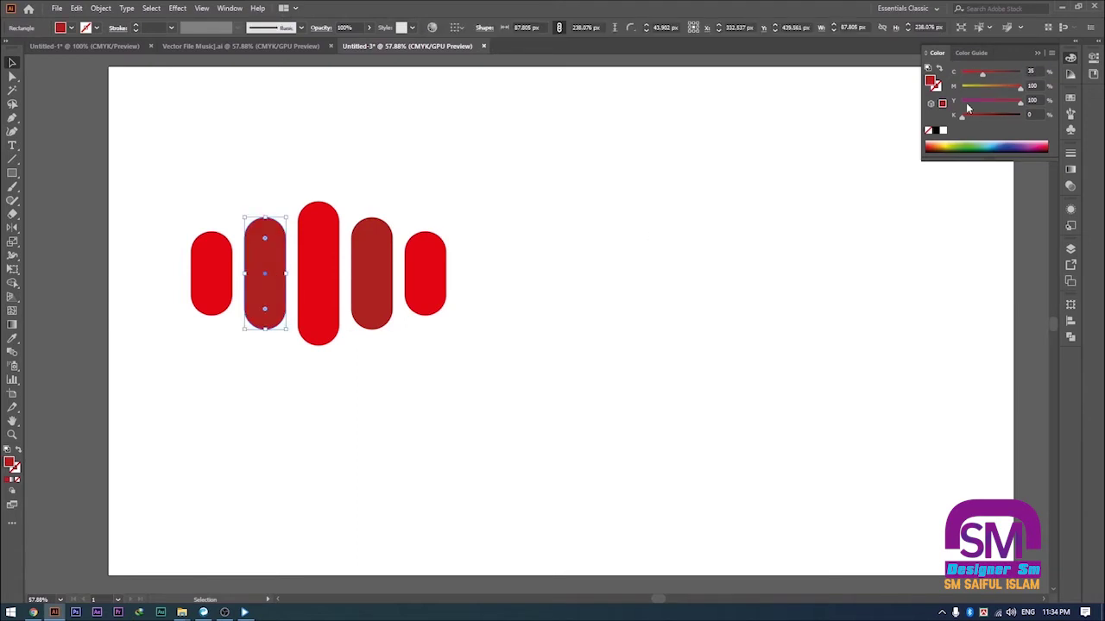
click(468, 321)
Step: Recolour the rightmost bar's fill with cyan 35% and black 25%
click(441, 278)
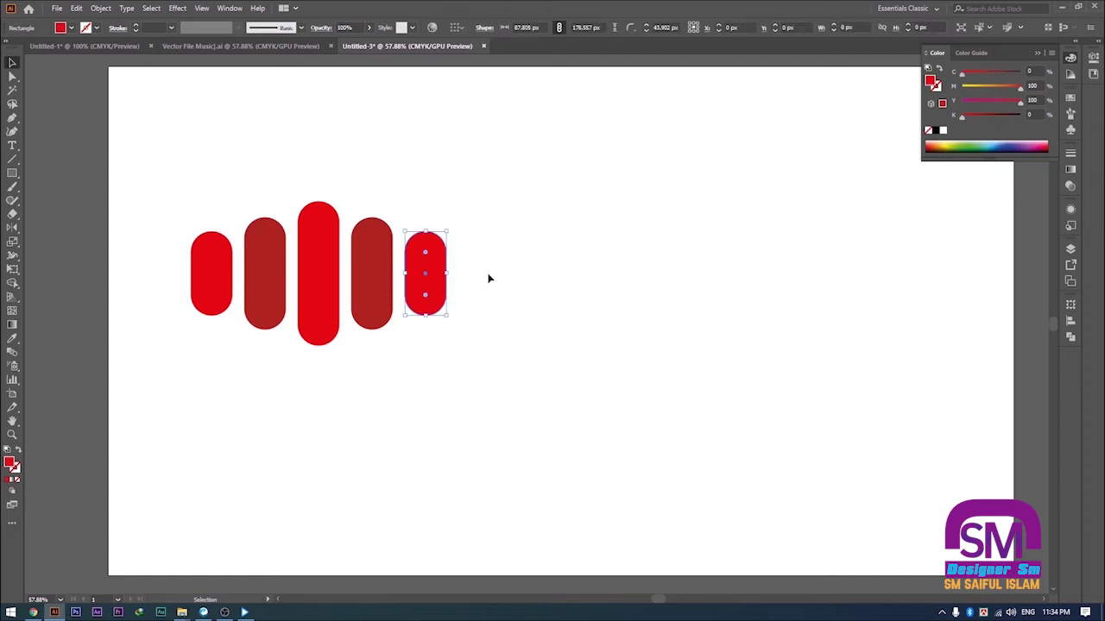
click(984, 72)
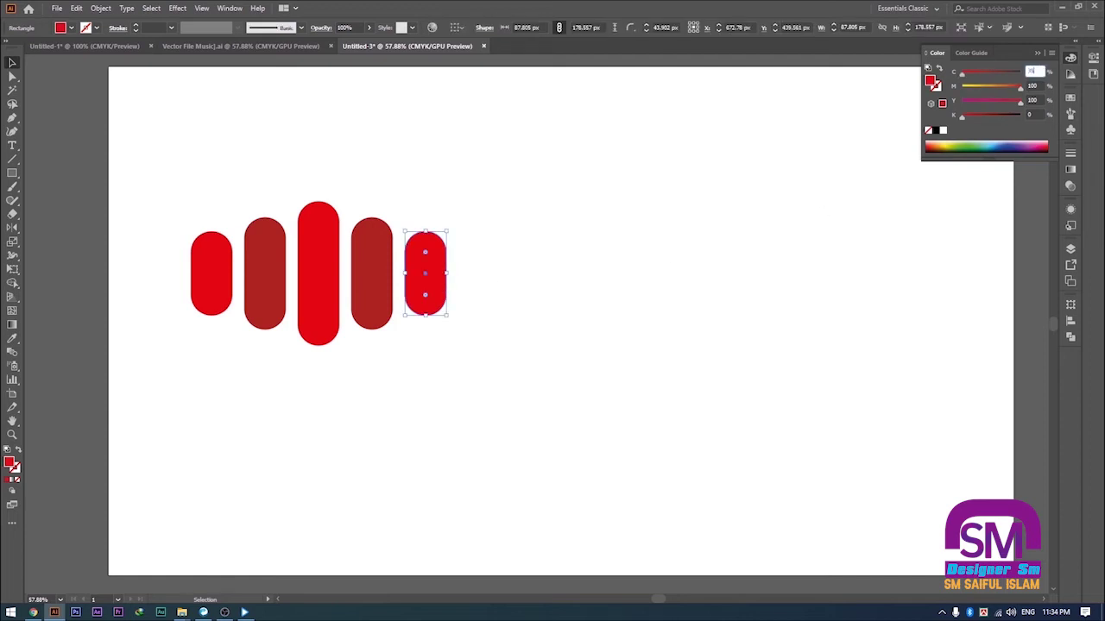
click(1036, 114)
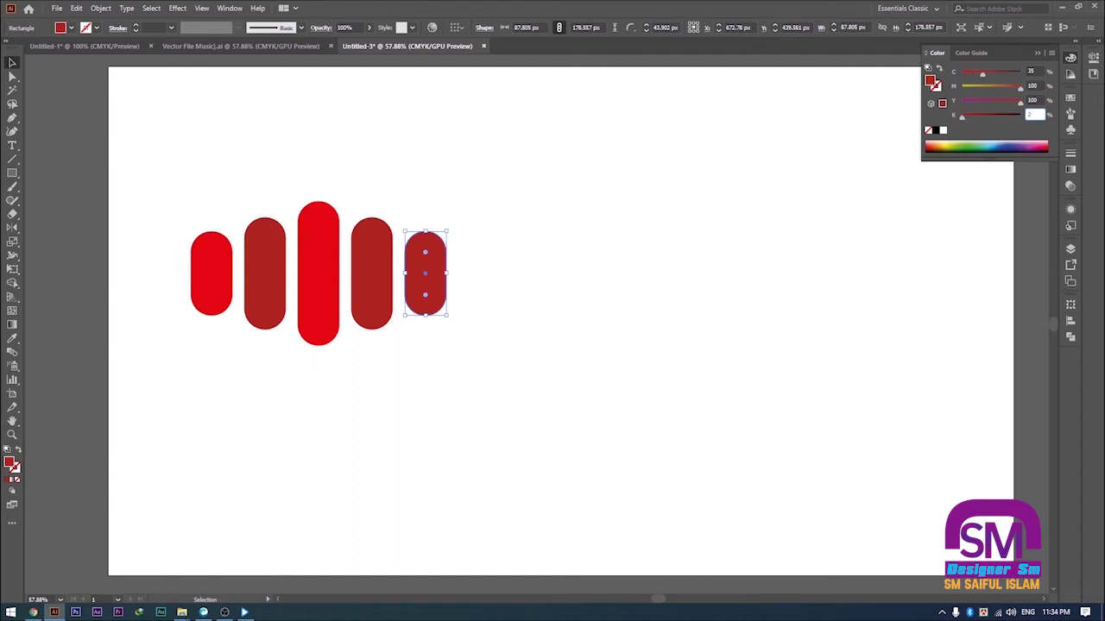
key(Return)
click(528, 386)
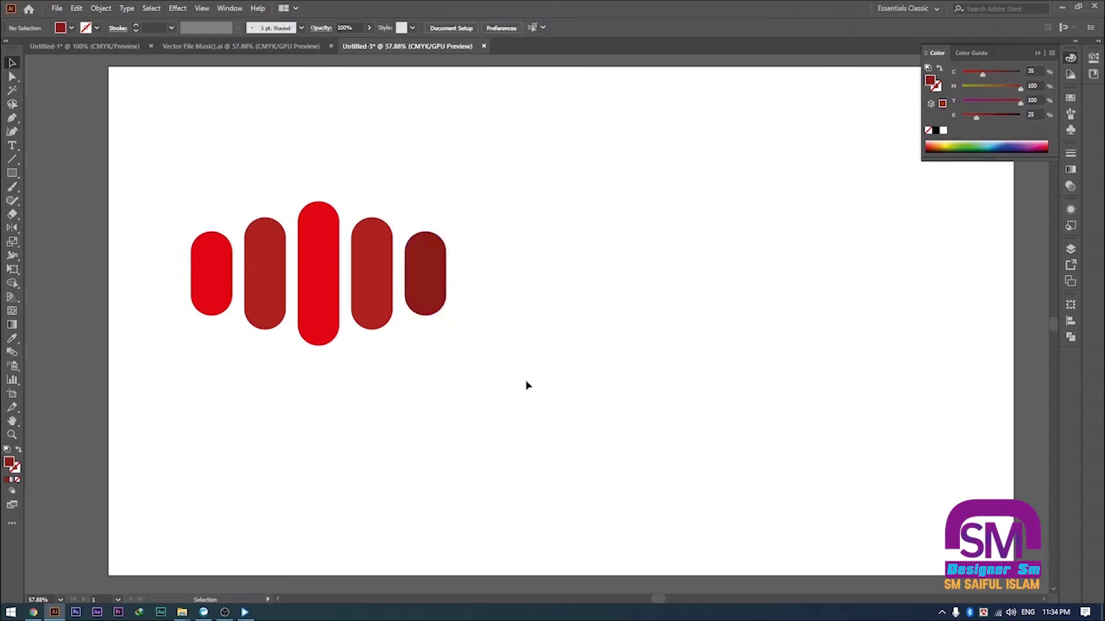
Step: Apply the rightmost bar's dark red fill to the leftmost bar with the Eyedropper
click(196, 297)
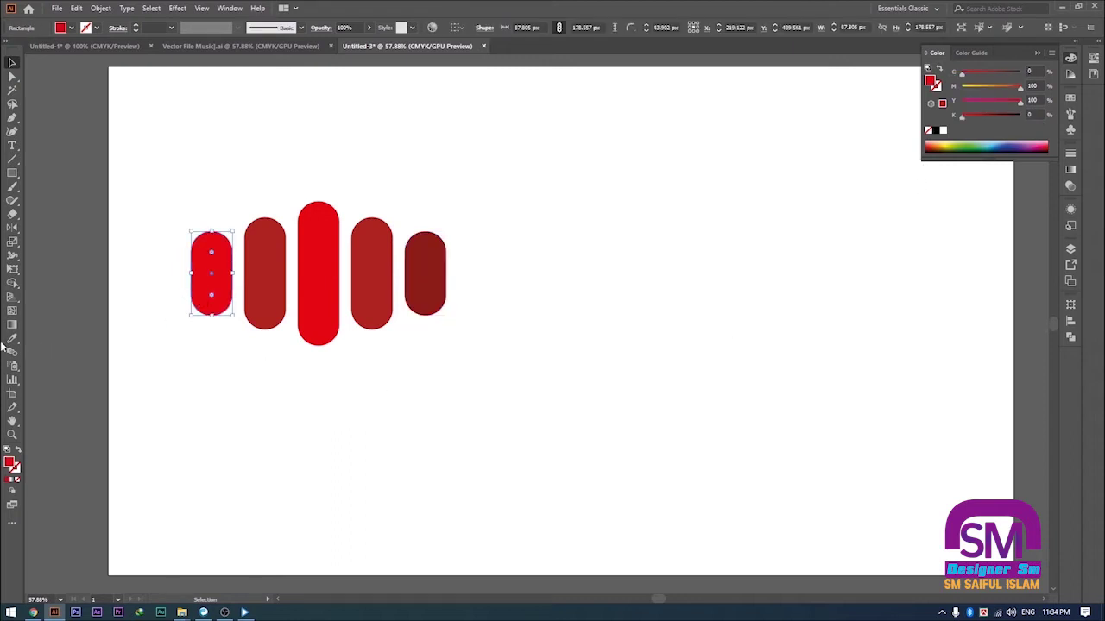
click(13, 339)
click(448, 260)
click(13, 63)
click(282, 152)
drag(146, 186, 517, 332)
click(552, 356)
Step: Draw a thin horizontal rectangle about 668 by 27 px across all five bars and fill it black
key(m)
mouse_move(173, 258)
mouse_down()
mouse_move(382, 278)
mouse_move(489, 270)
mouse_up()
click(15, 63)
click(156, 157)
click(271, 266)
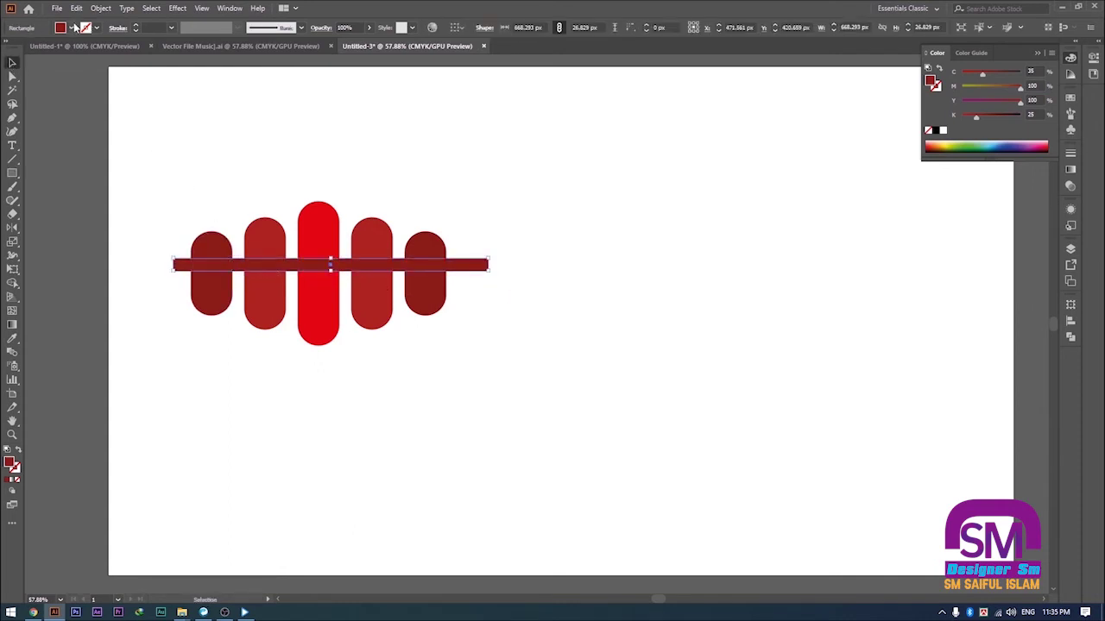
click(73, 28)
click(29, 50)
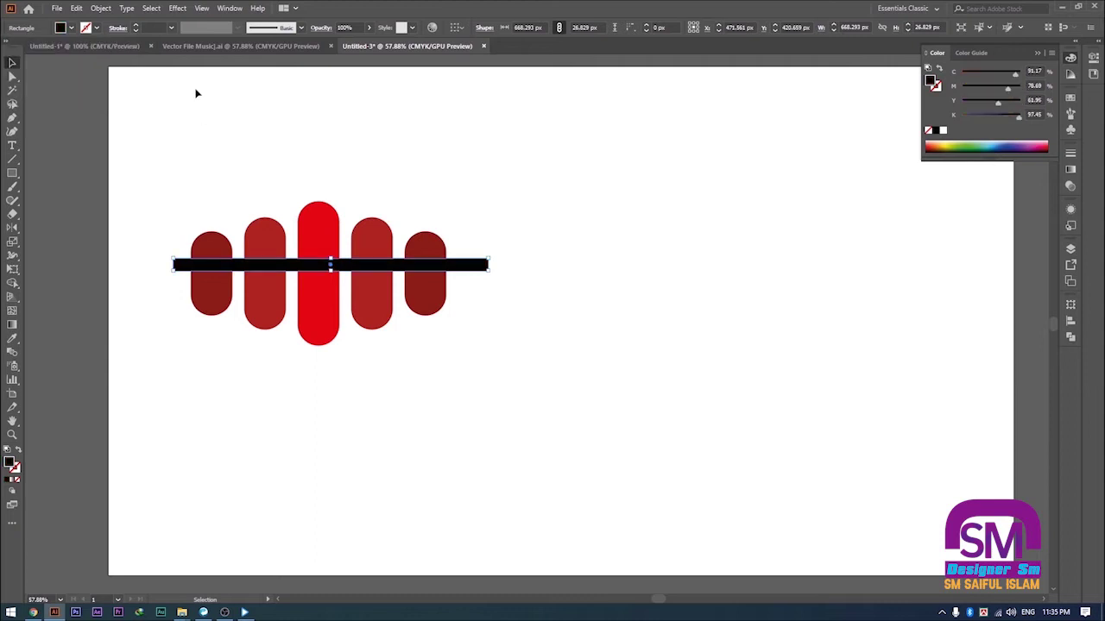
click(233, 195)
Step: Try to align the five bars on their horizontal centres
drag(467, 246, 476, 247)
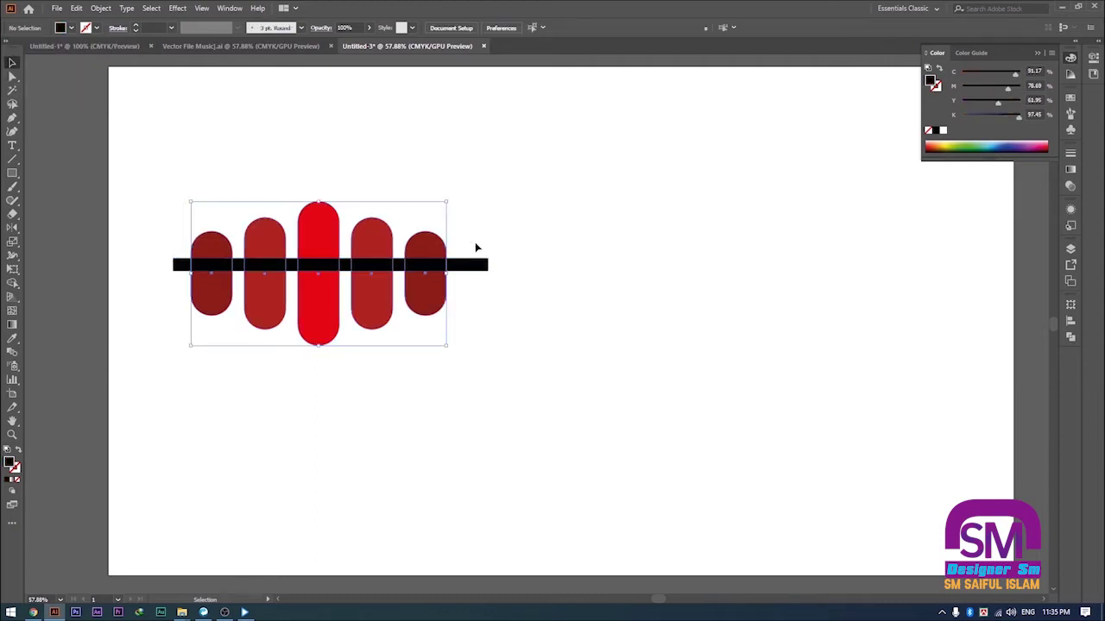
click(494, 28)
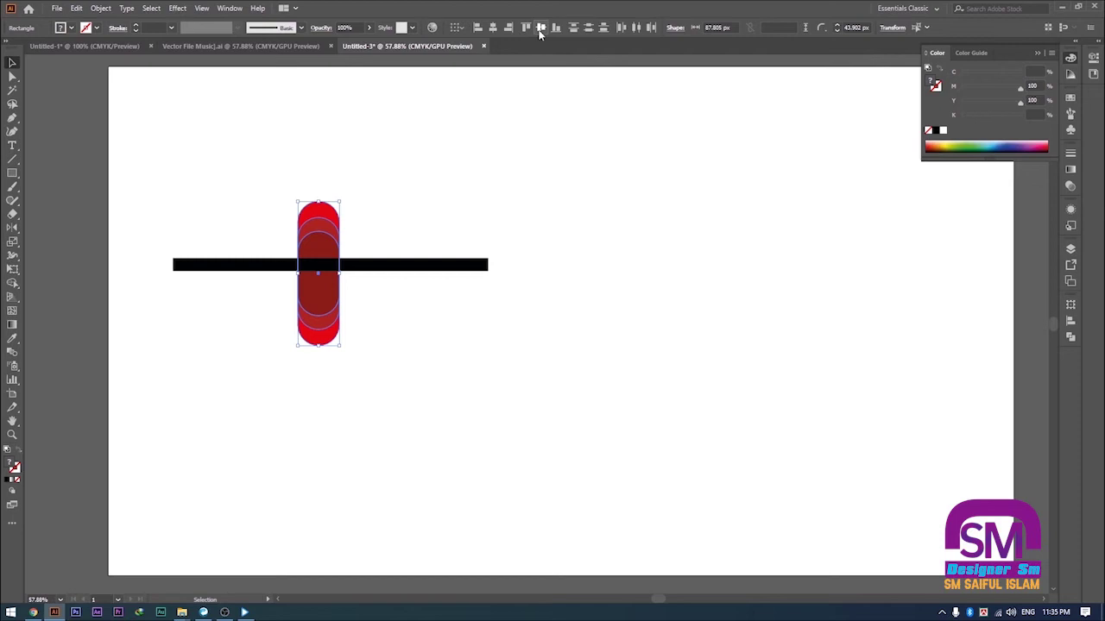
key(ctrl+z)
Step: Group the five bars and align the group with the black strip on both horizontal and vertical centres
drag(138, 207, 488, 245)
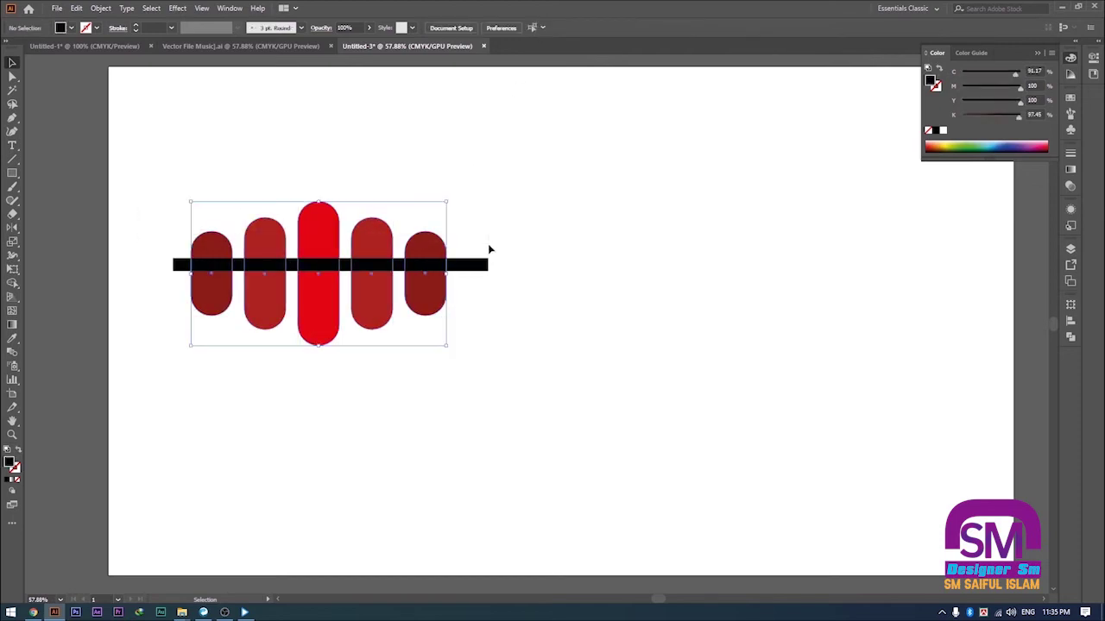
right_click(266, 226)
click(317, 299)
click(349, 261)
drag(141, 185, 495, 335)
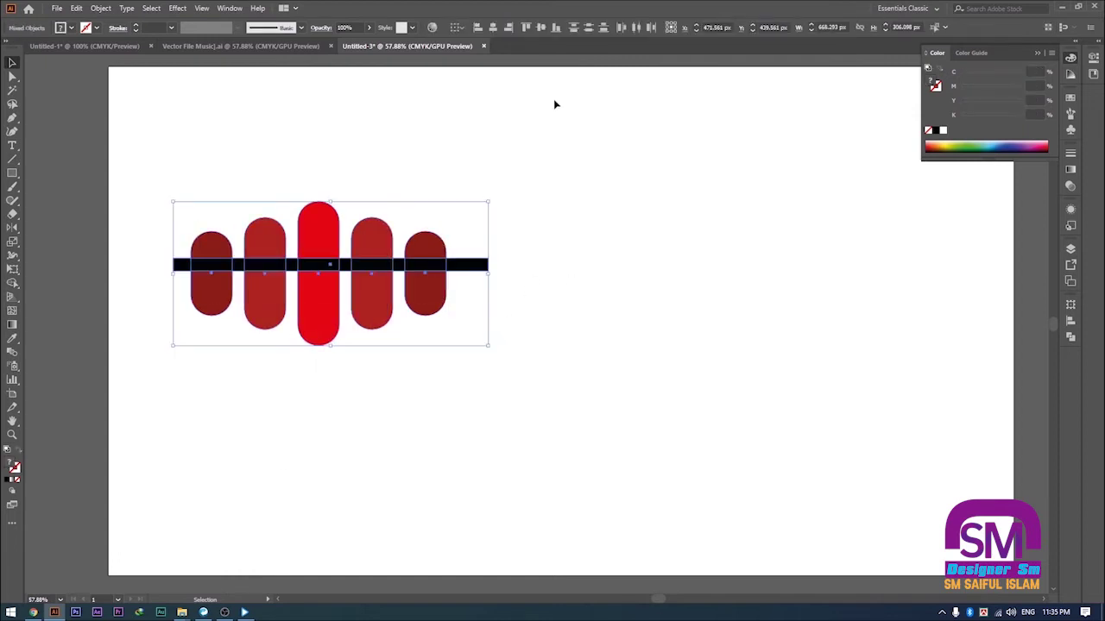
click(493, 28)
click(541, 27)
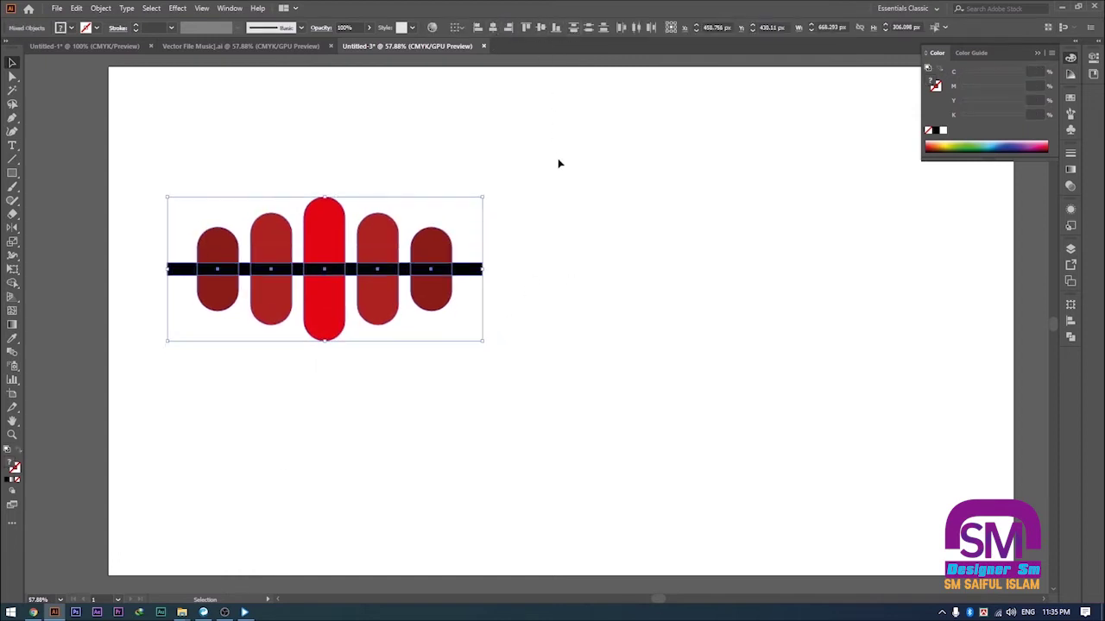
click(575, 333)
Step: Thin the black strip to roughly half its height and realign it with the bars on their vertical centres
click(466, 266)
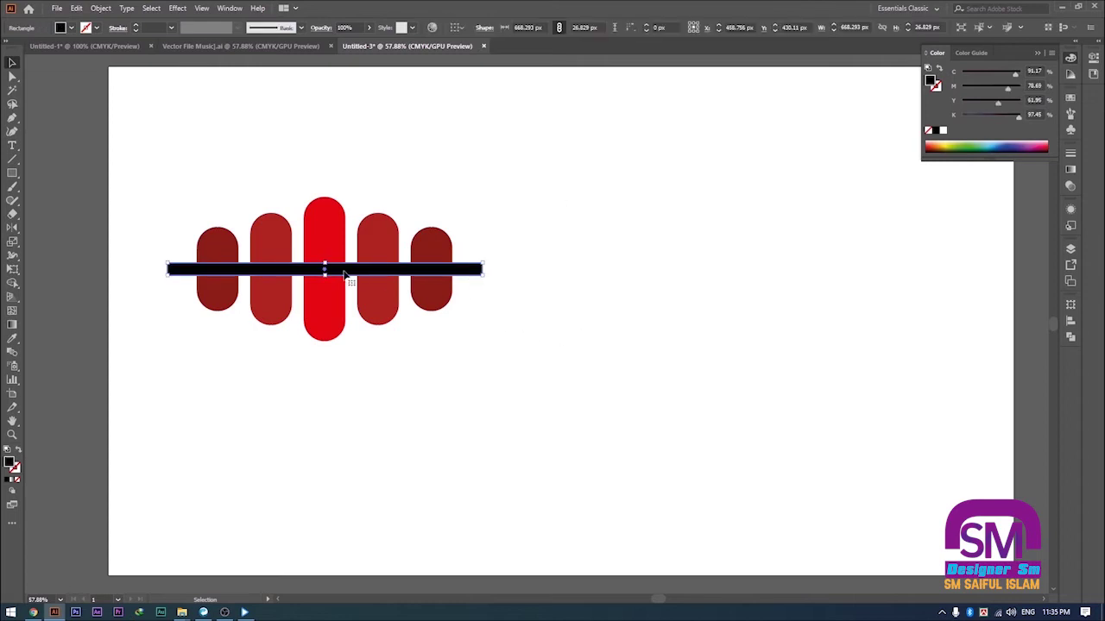
drag(325, 275, 321, 268)
click(661, 374)
drag(160, 191, 568, 410)
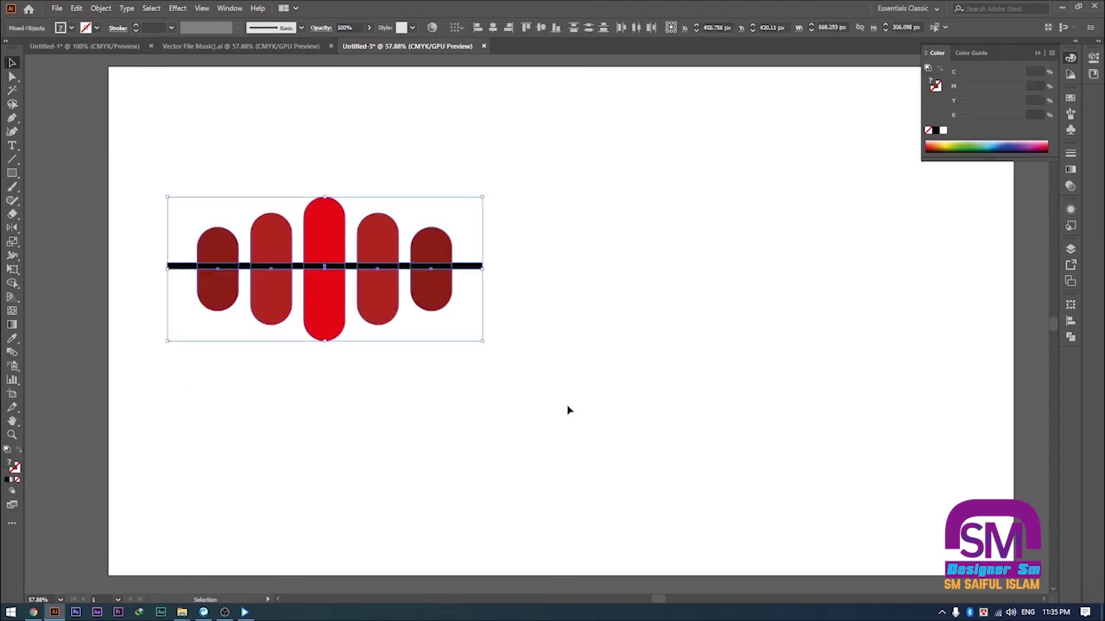
click(540, 28)
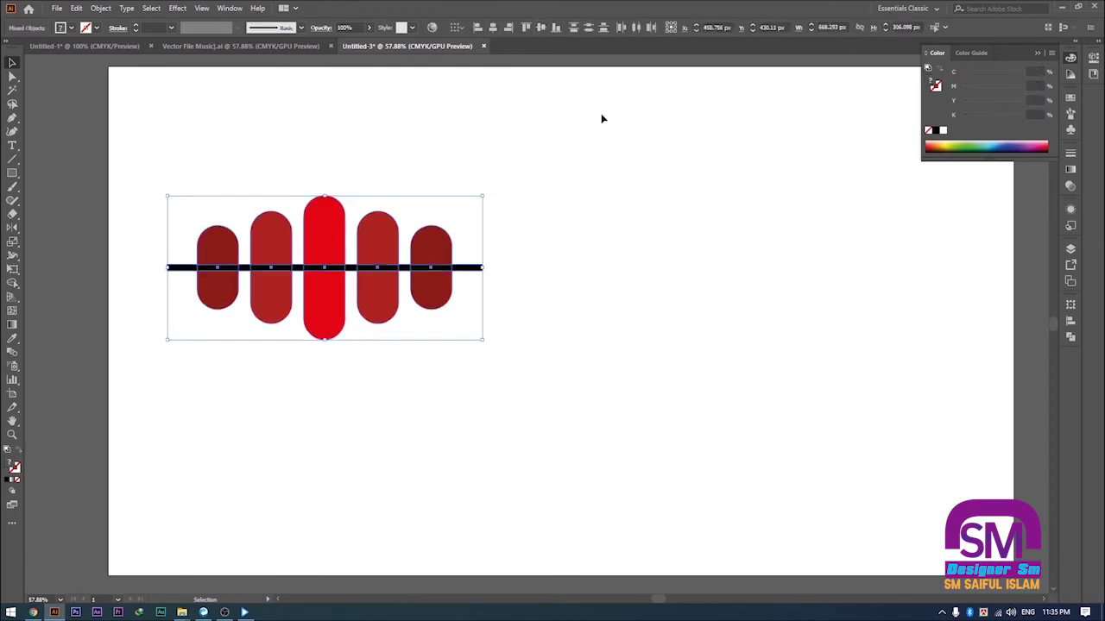
Step: Combine the bars and the strip with the Pathfinder Exclude operation to cut out their overlaps
click(1070, 340)
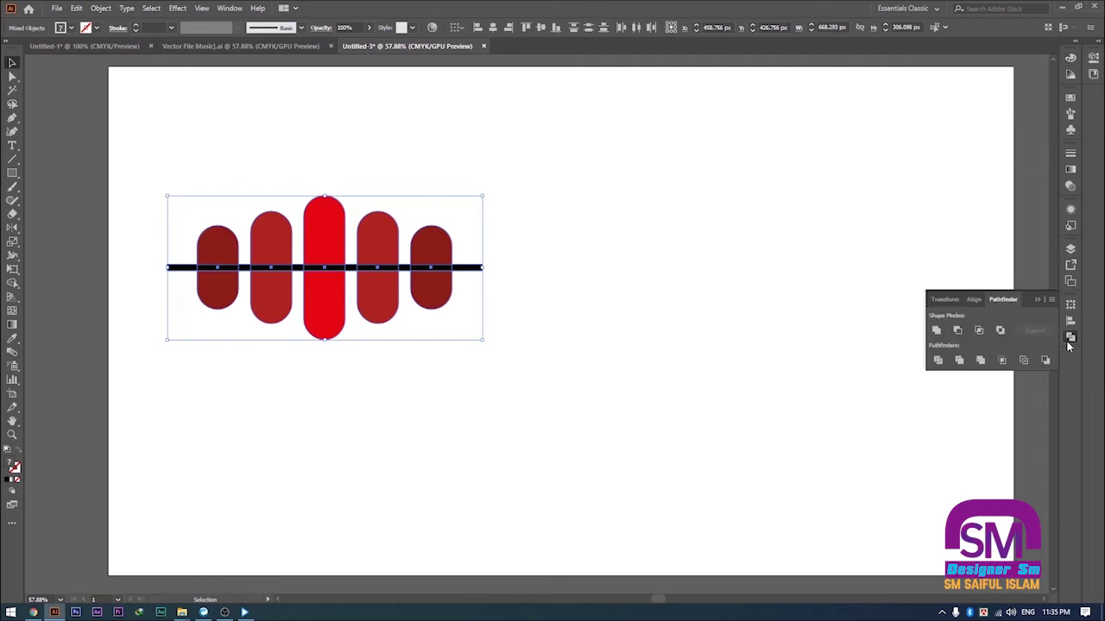
click(1001, 331)
click(572, 333)
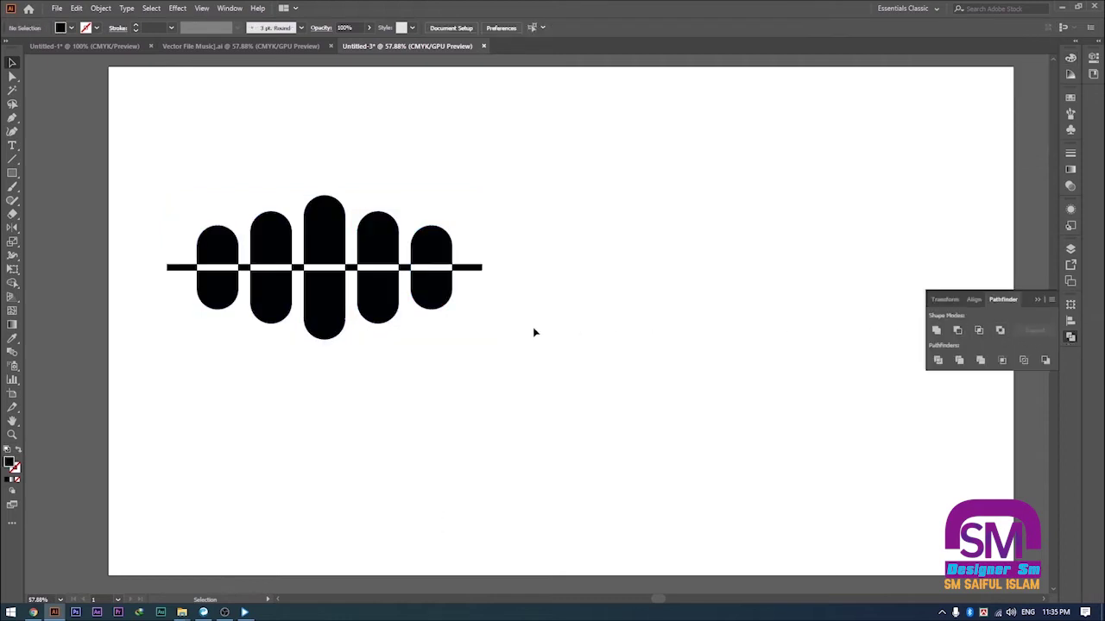
Step: Ungroup the excluded artwork and delete the strip pieces that stick out beyond the two outer bars
click(316, 227)
right_click(312, 223)
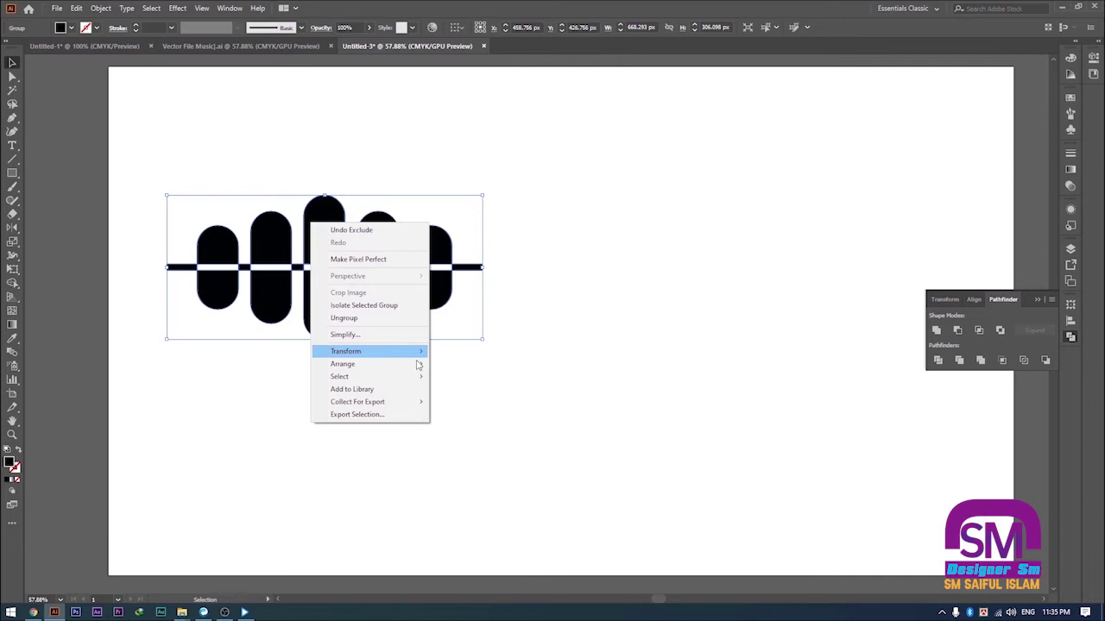
click(362, 317)
click(479, 296)
click(475, 266)
click(489, 301)
drag(469, 248, 511, 346)
key(Delete)
drag(143, 245, 183, 298)
key(Delete)
drag(176, 221, 249, 320)
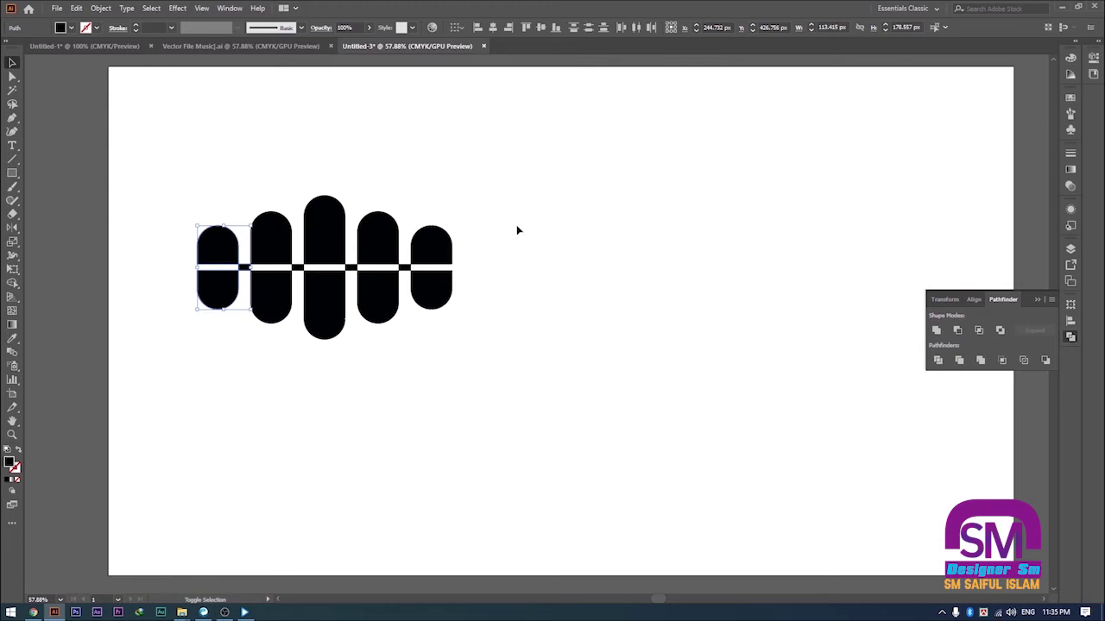
drag(412, 200, 453, 322)
drag(505, 373, 505, 371)
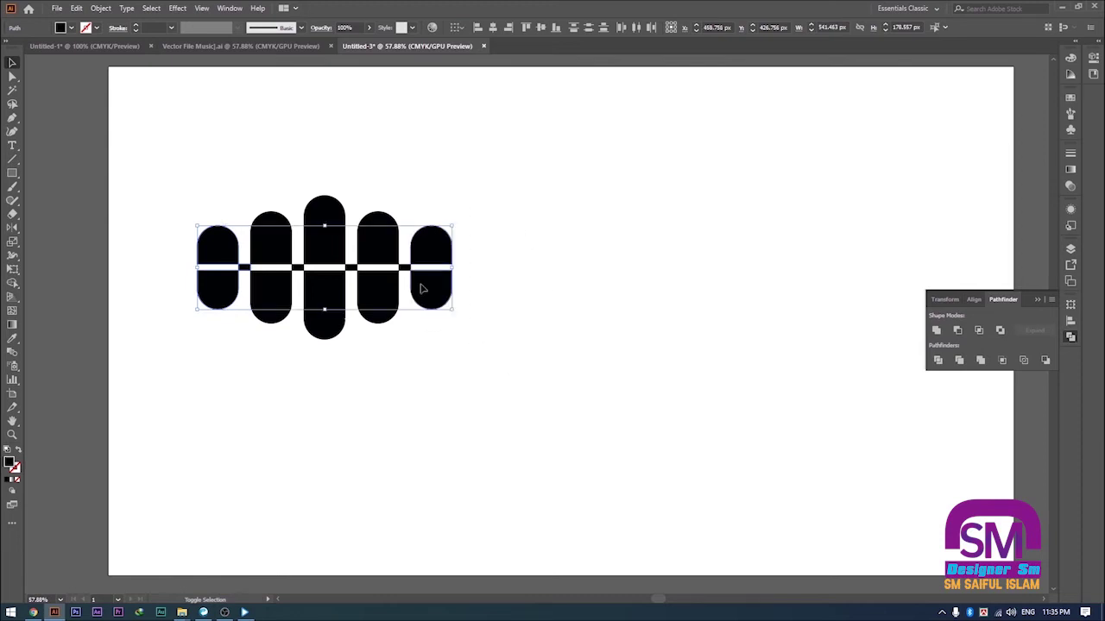
right_click(355, 218)
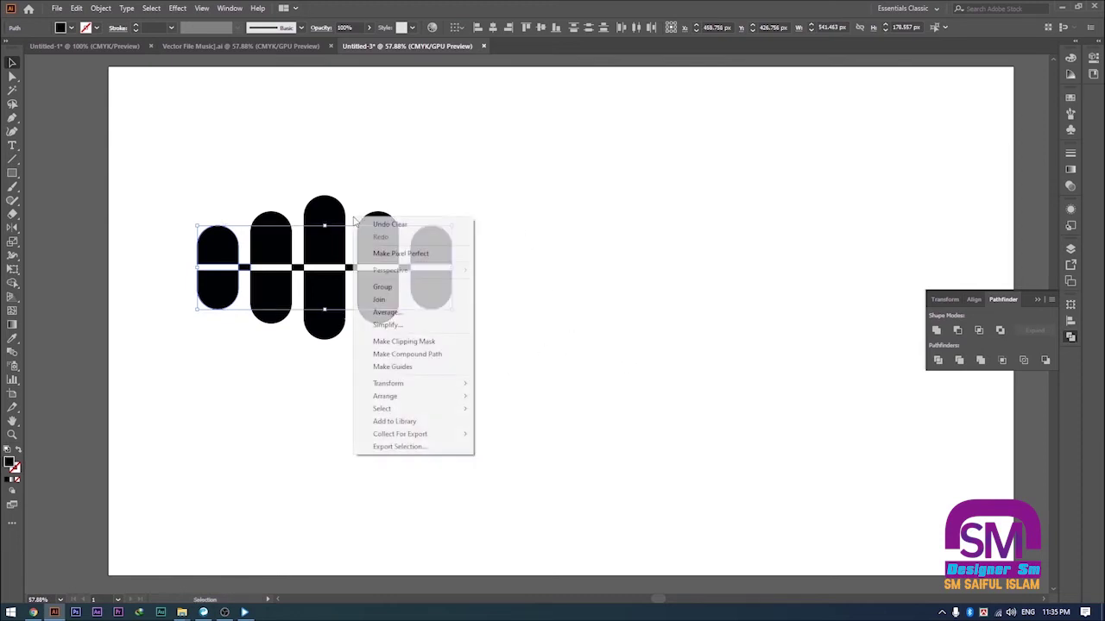
click(544, 356)
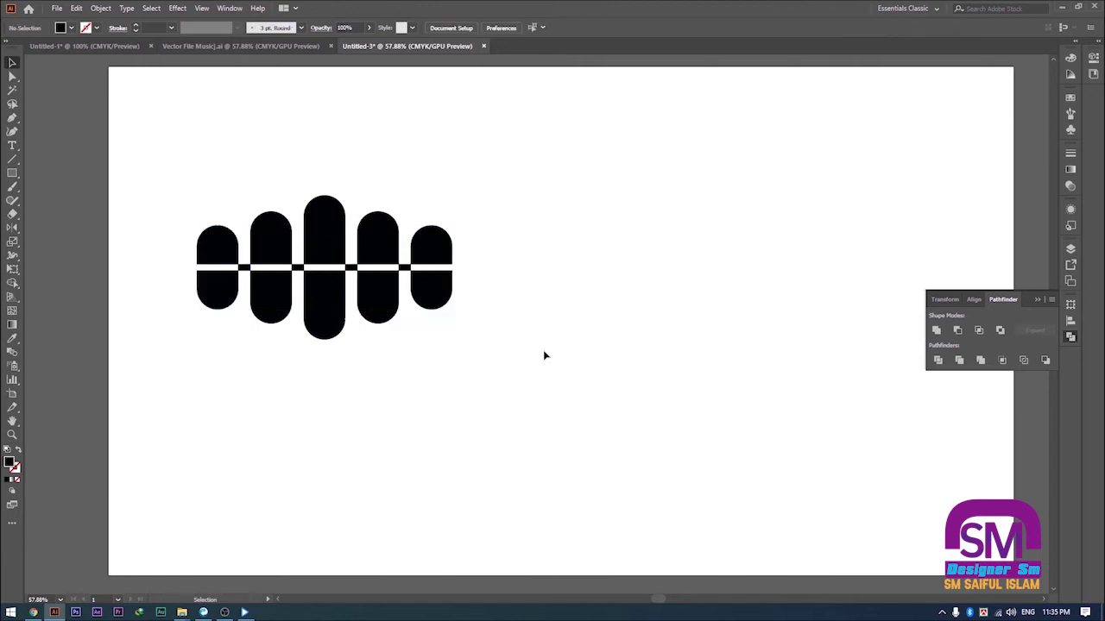
click(263, 242)
click(348, 159)
click(317, 226)
shift+click(335, 307)
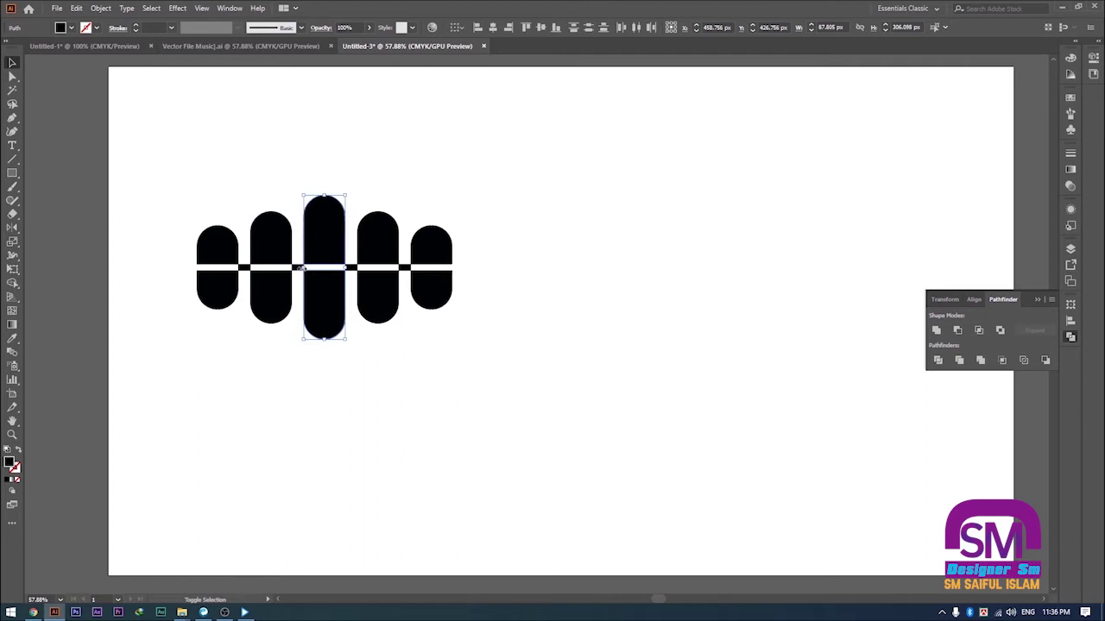
Step: Fill the lower half of the middle bar with red, CMYK 0, 100, 100, 0
click(323, 320)
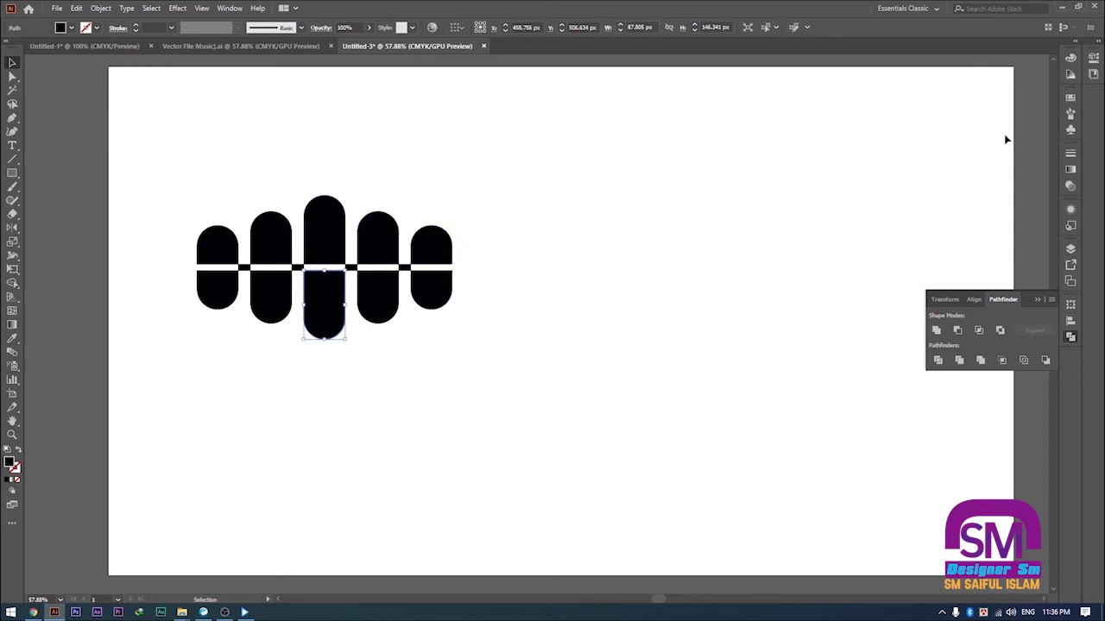
click(1071, 58)
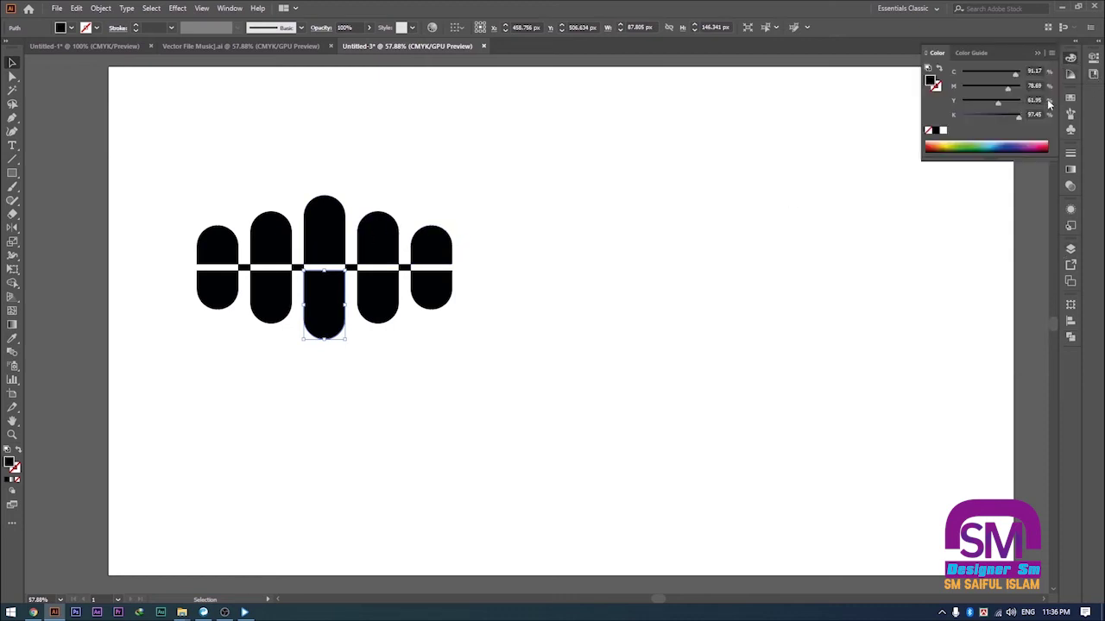
drag(1016, 77, 786, 95)
drag(1000, 107, 890, 126)
drag(1007, 88, 1028, 87)
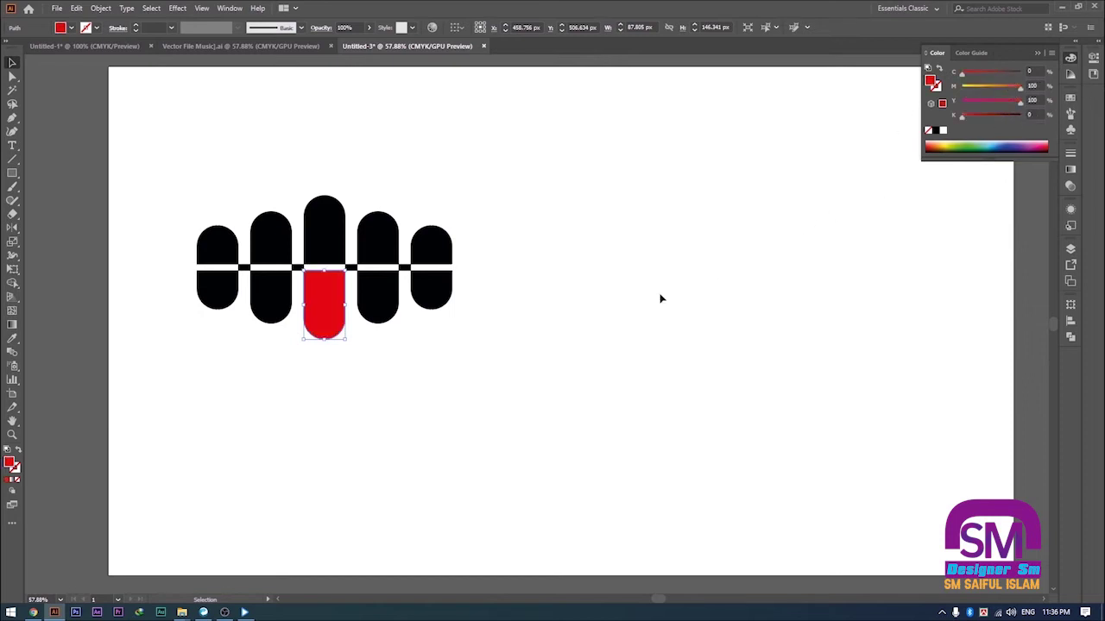
Step: Copy the red fill to the upper half of the middle bar with the Eyedropper
click(320, 227)
click(13, 338)
click(325, 304)
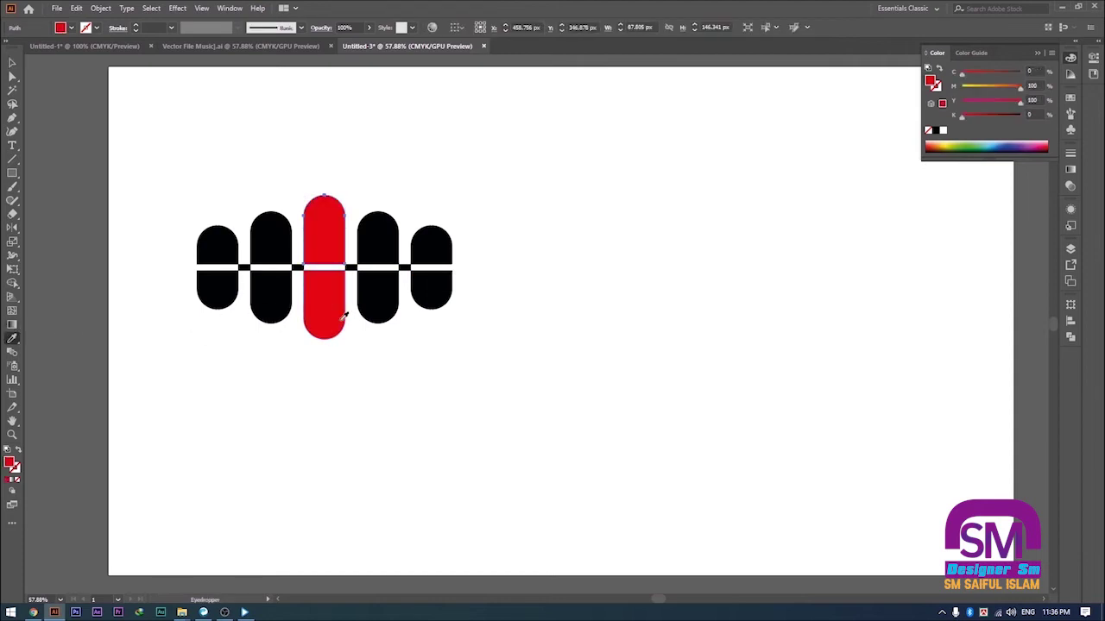
click(12, 63)
click(321, 405)
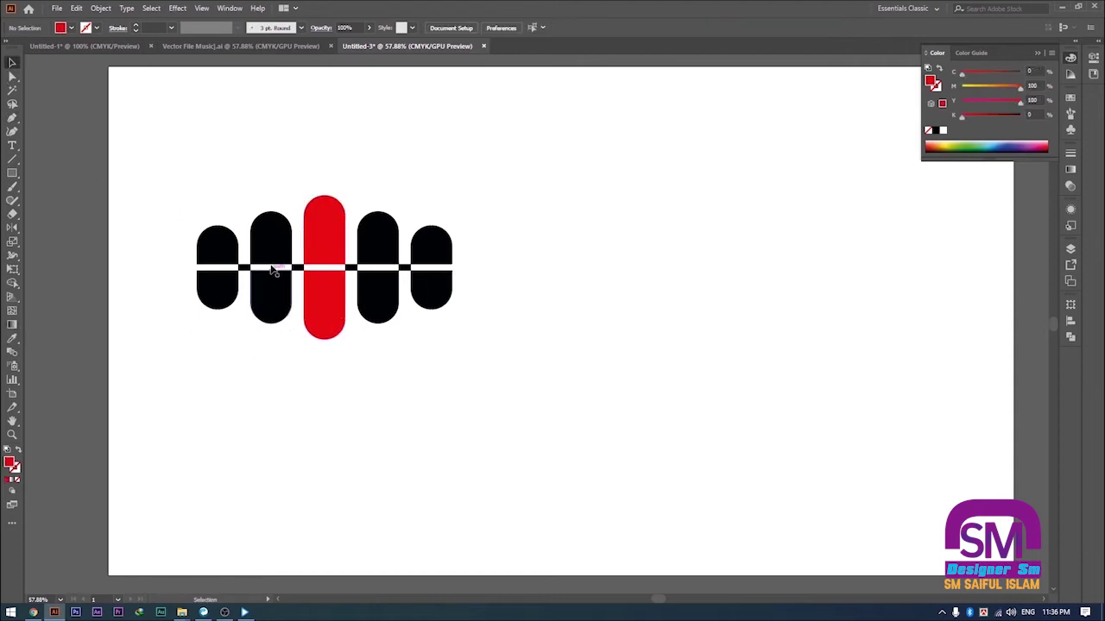
Step: Apply the middle bar's red to the other four bars and the small connector pieces with the Eyedropper
click(268, 234)
drag(170, 195, 529, 382)
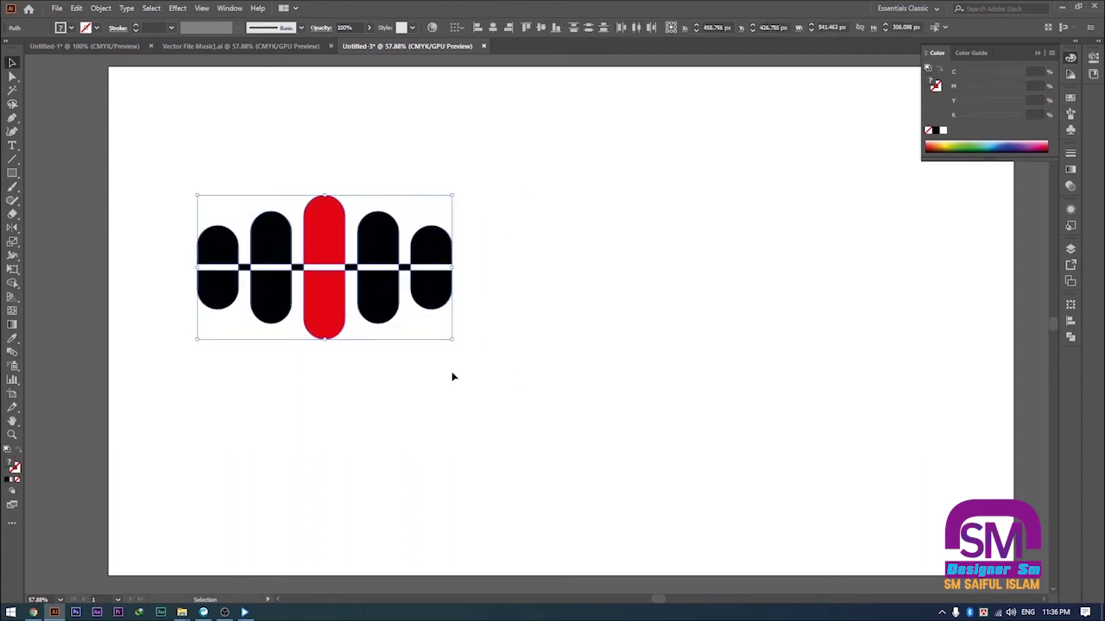
click(362, 423)
drag(173, 197, 295, 343)
drag(370, 182, 520, 353)
click(12, 338)
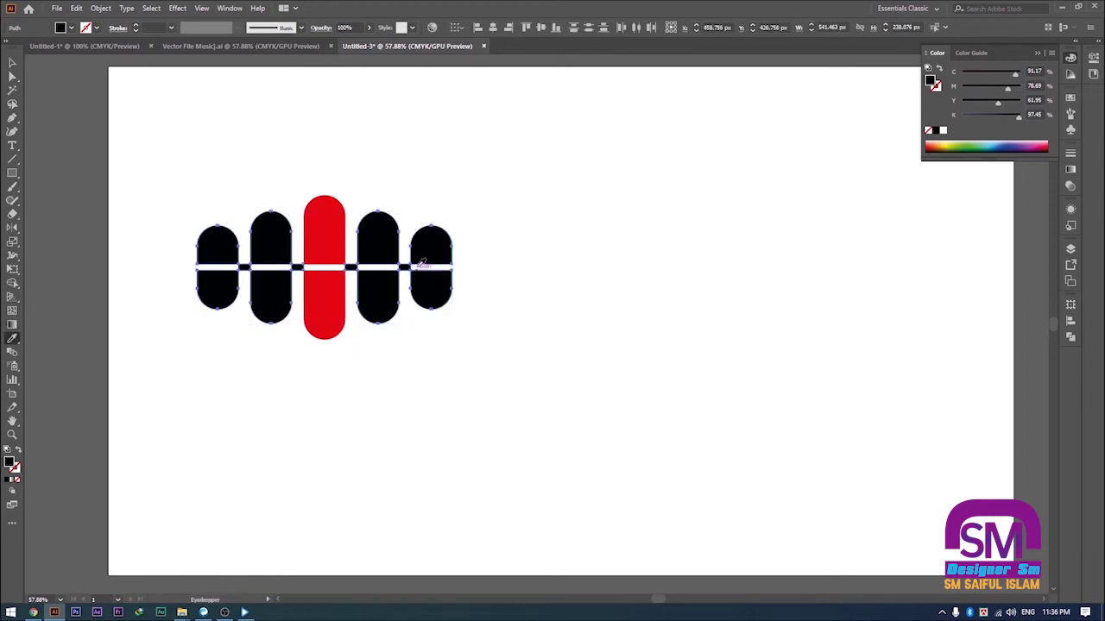
click(328, 234)
click(12, 62)
click(186, 125)
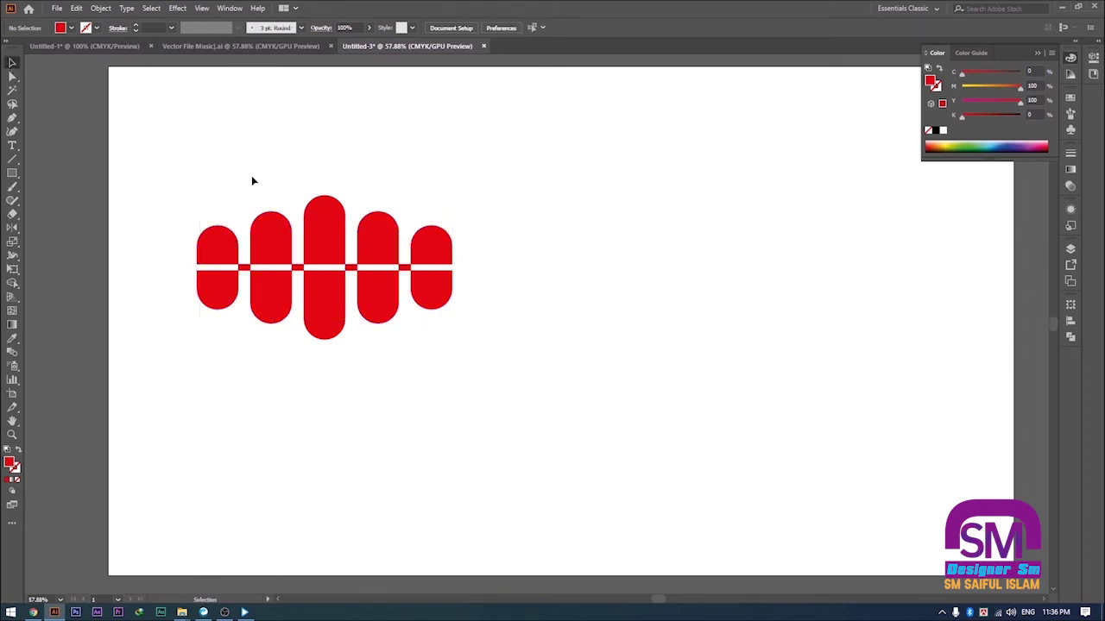
Step: Set cyan to 35% in the fill of the second and fourth bars and the connectors beside the middle bar
click(272, 253)
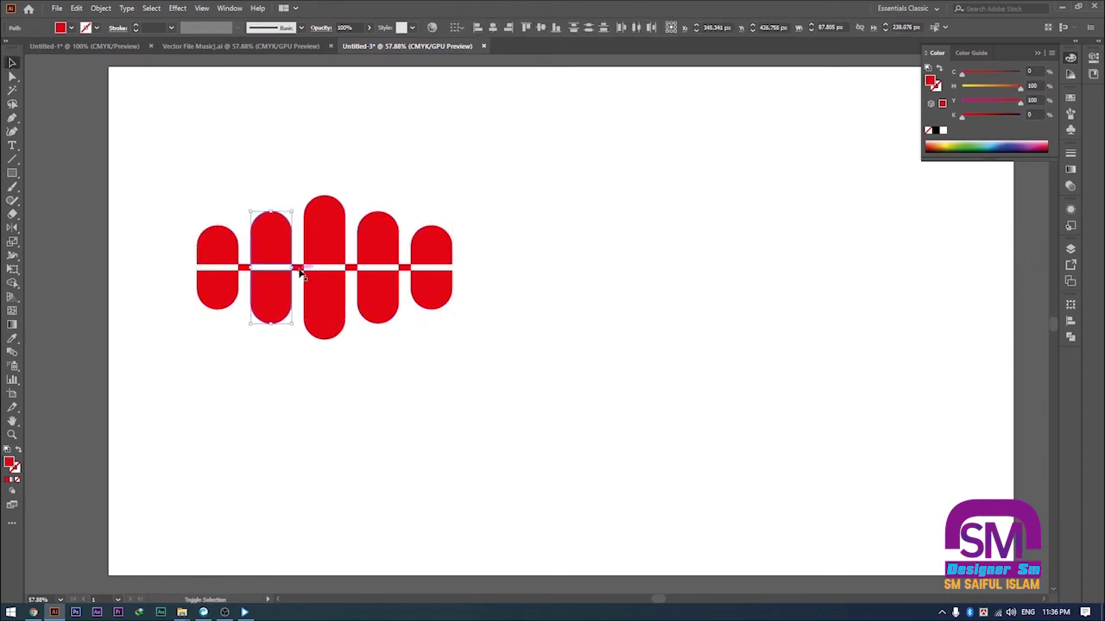
shift+click(381, 307)
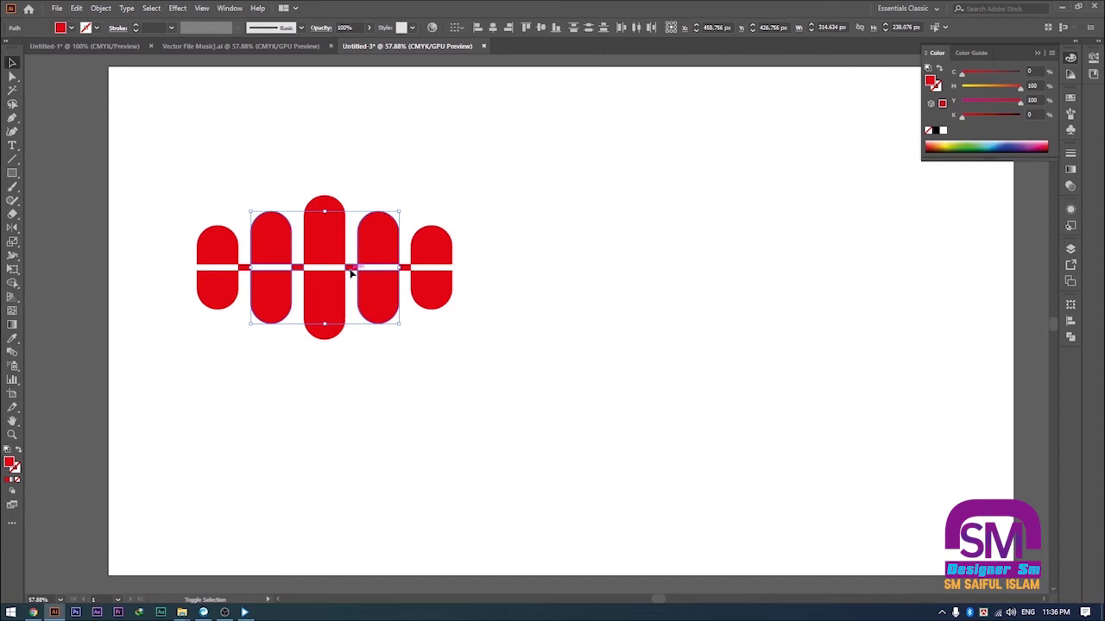
click(1033, 71)
text(35)
key(Return)
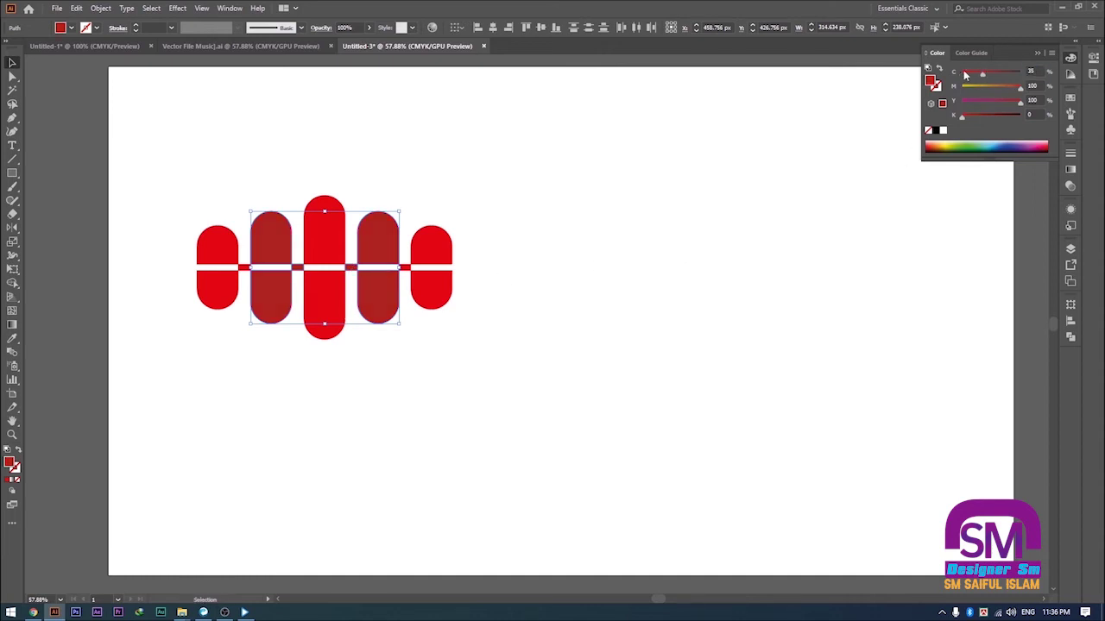
click(553, 311)
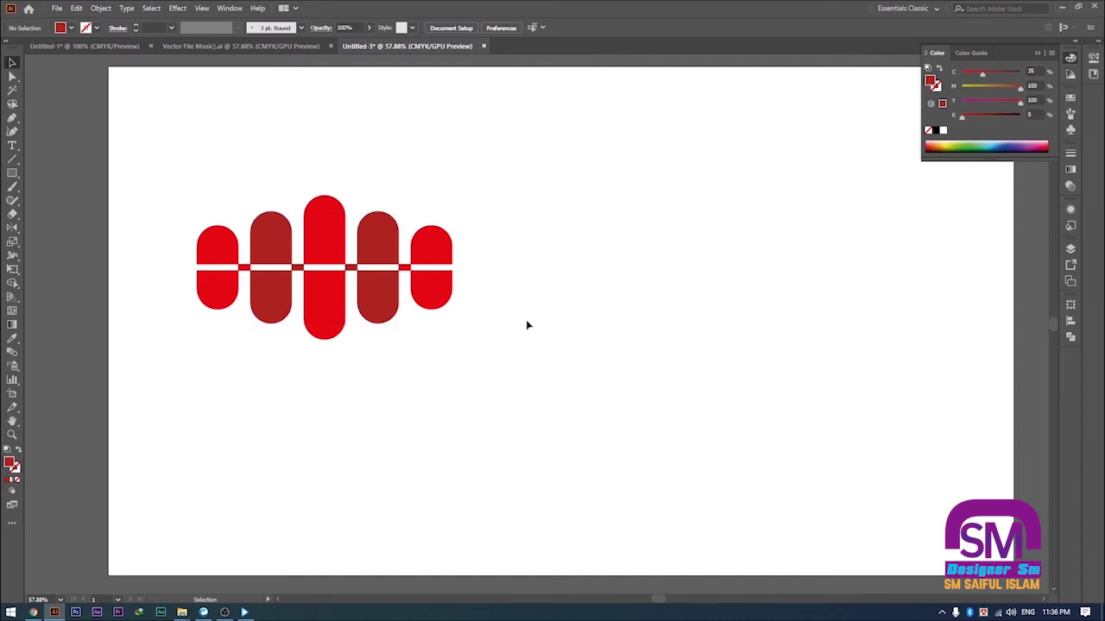
click(226, 249)
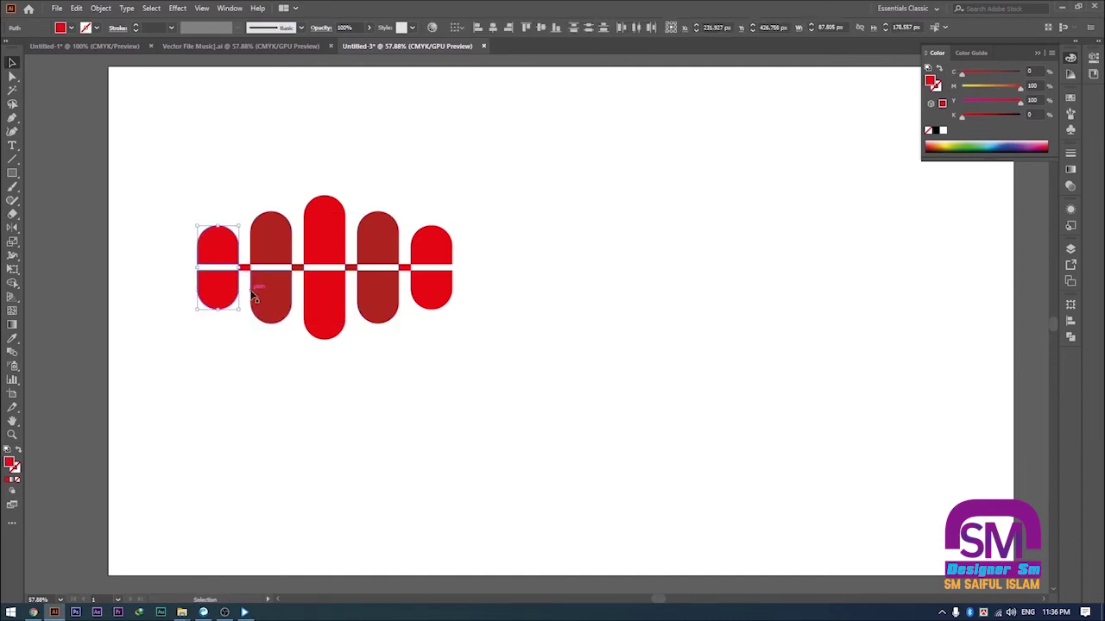
click(248, 355)
key(ctrl+z)
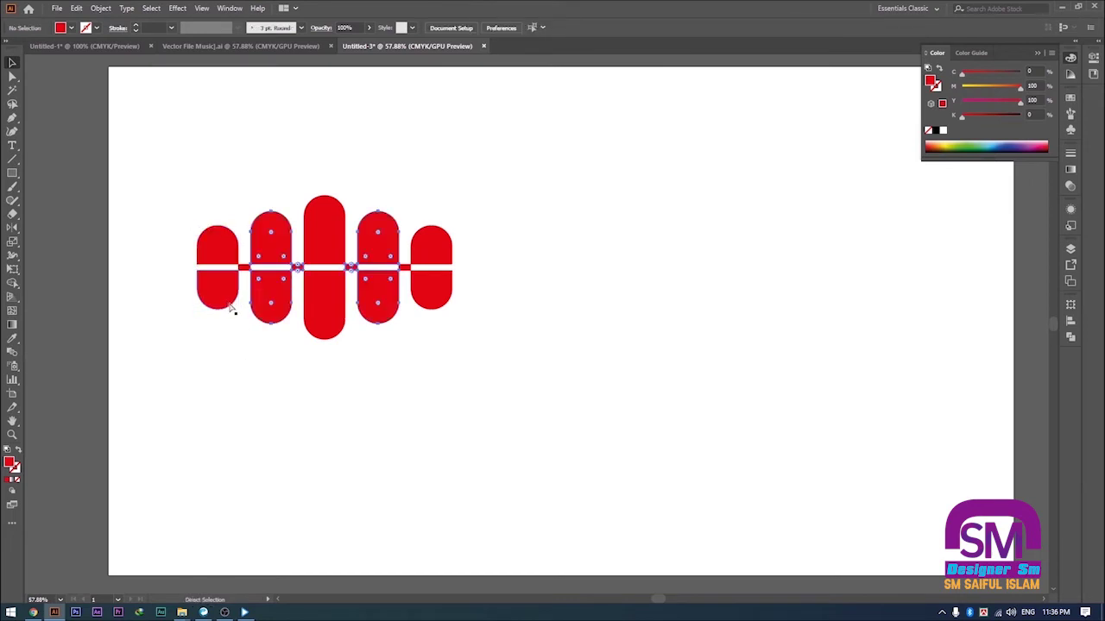
key(ctrl+shift+z)
click(217, 319)
Step: Set black to 25% in the fill of the two outer bars and their adjoining connectors
click(207, 248)
shift+click(210, 293)
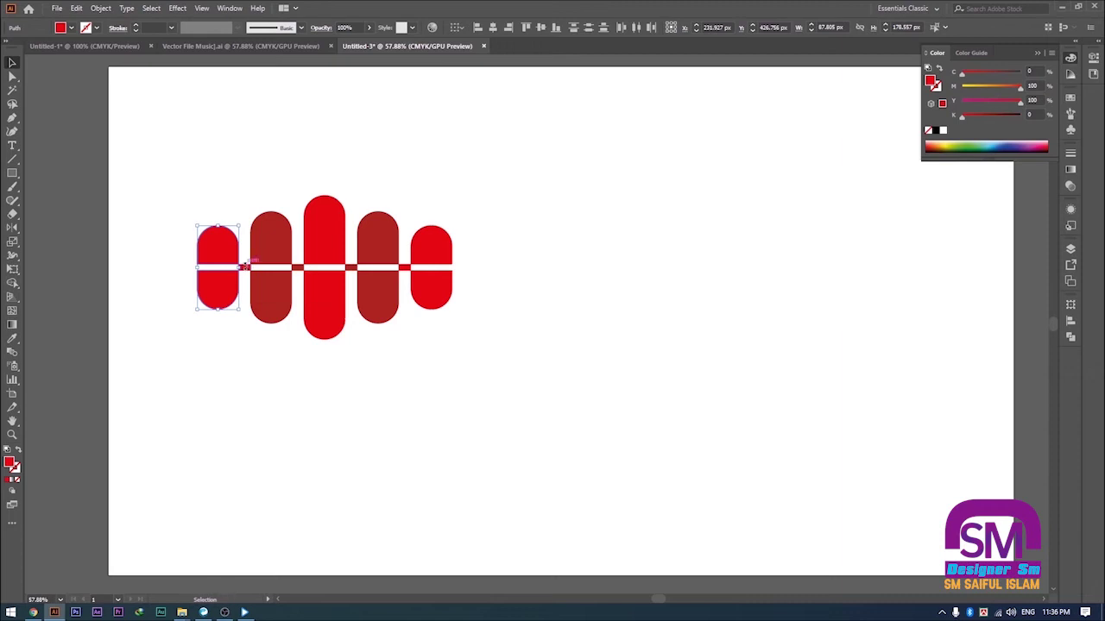
drag(247, 269, 251, 269)
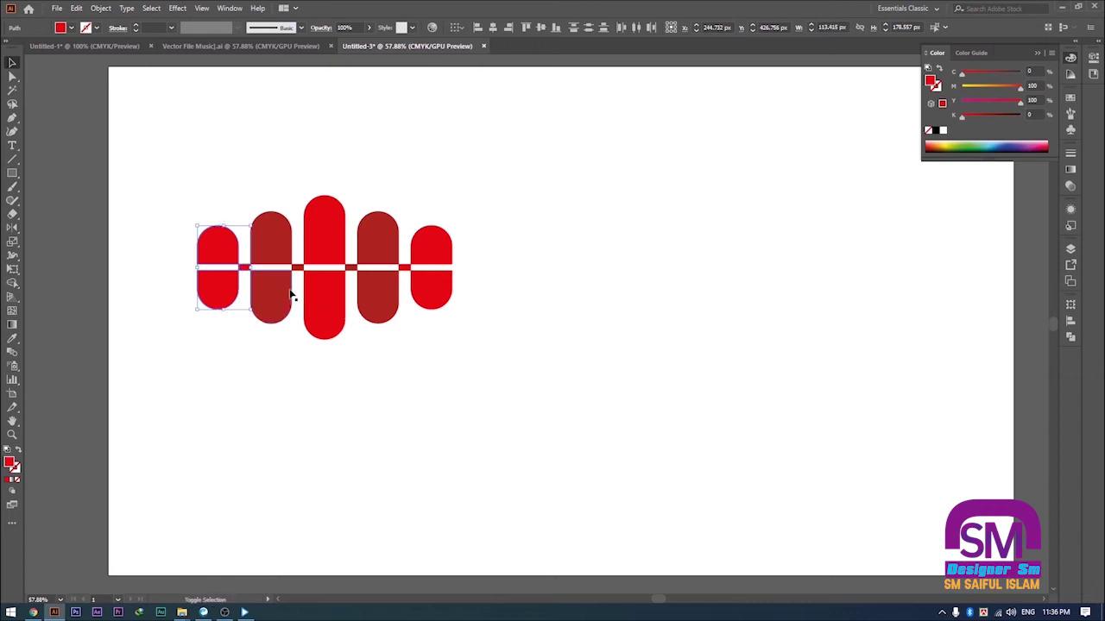
drag(405, 270, 411, 269)
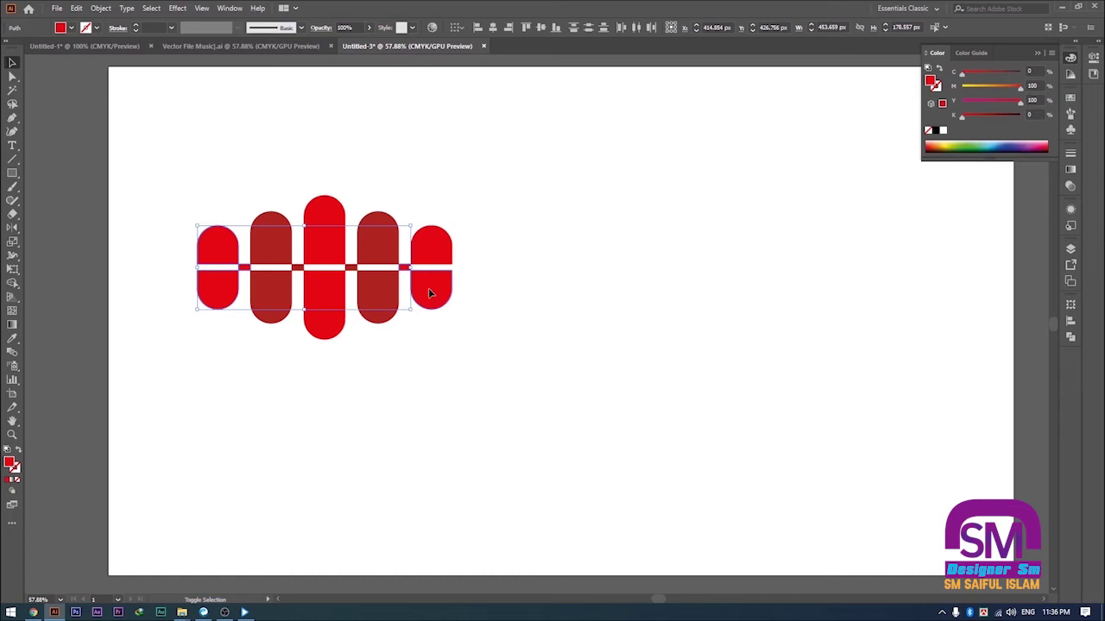
click(1033, 115)
text(25)
key(Return)
click(705, 282)
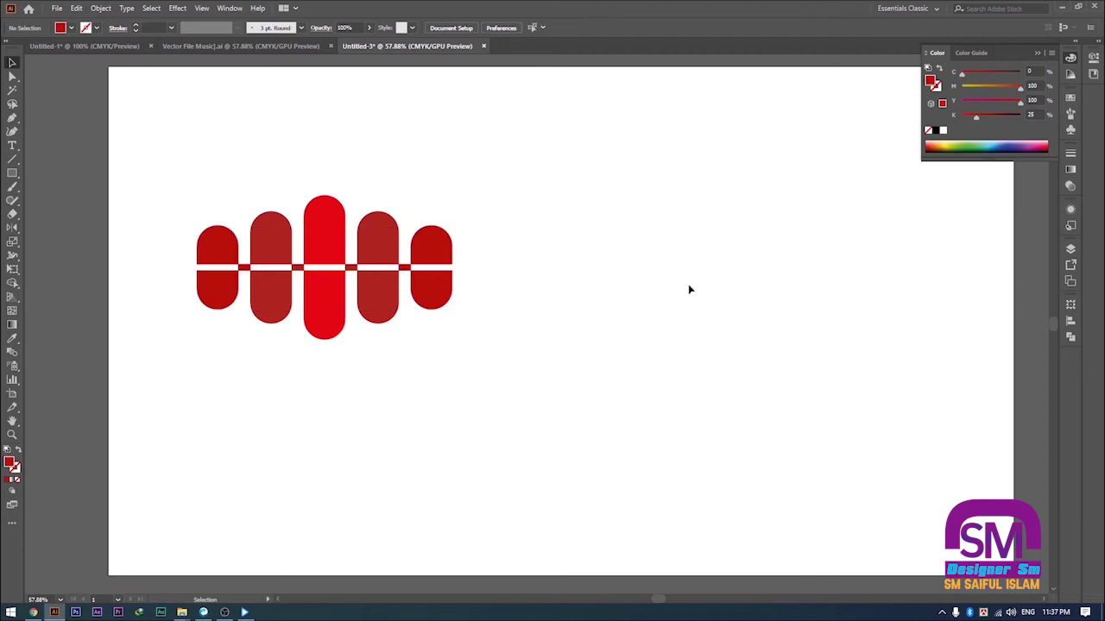
Step: Group all the bar halves and connector pieces into one object
drag(140, 188, 568, 441)
right_click(323, 278)
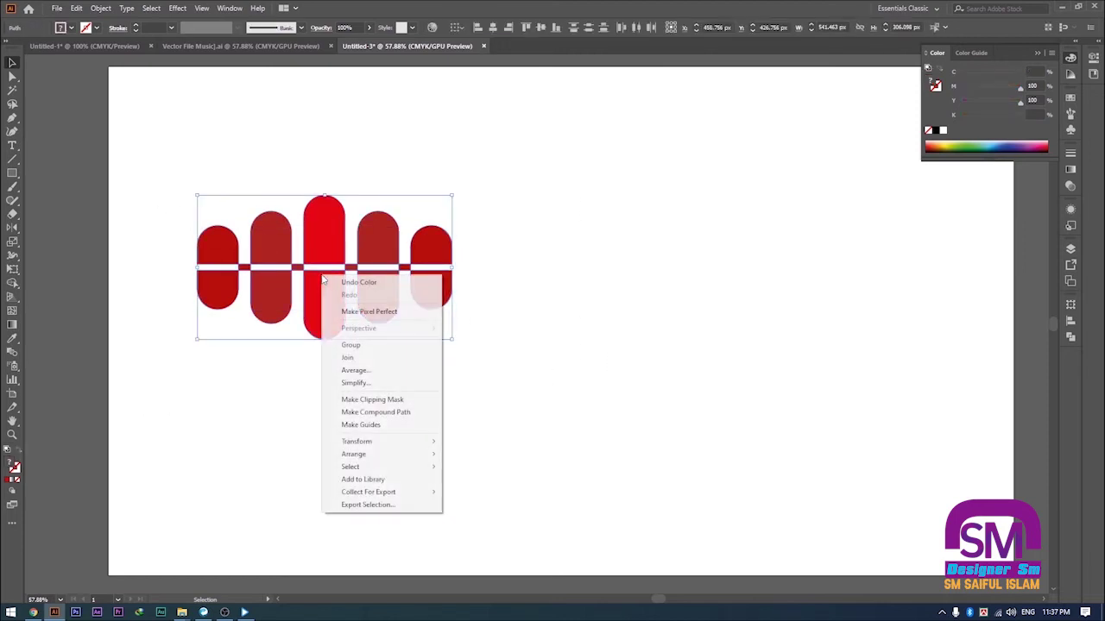
click(365, 346)
click(413, 339)
ctrl+alt+click(403, 331)
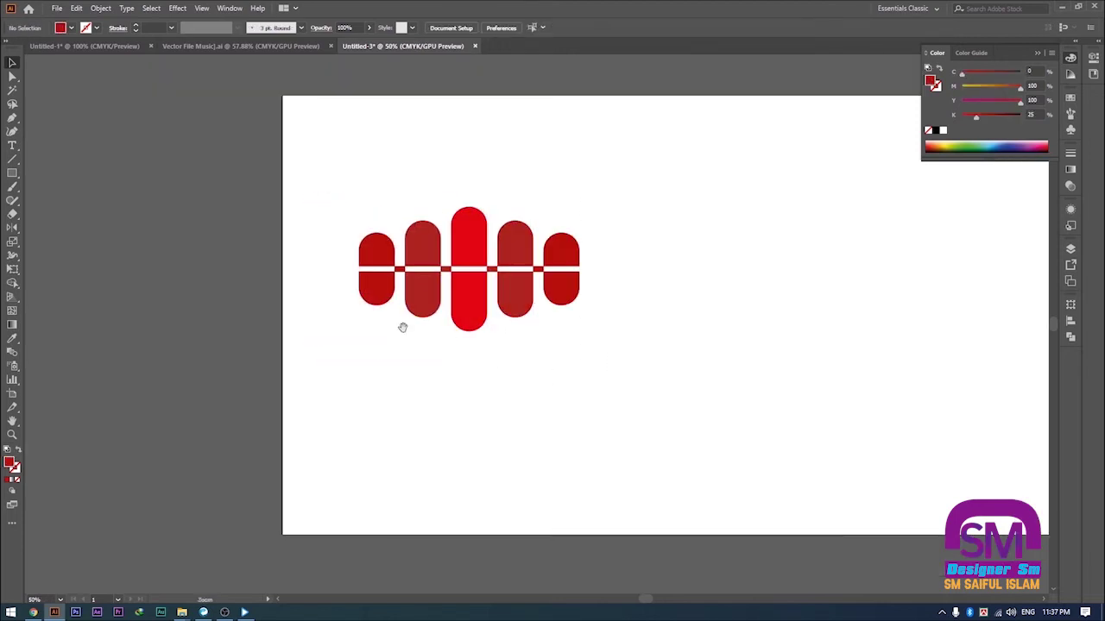
scroll(414, 326, right, 4)
drag(296, 291, 394, 325)
click(449, 387)
Step: Create a triangle with the Polygon tool and enlarge it to about 576 px wide and 499 px high
drag(14, 175, 89, 216)
click(514, 322)
click(517, 330)
key(v)
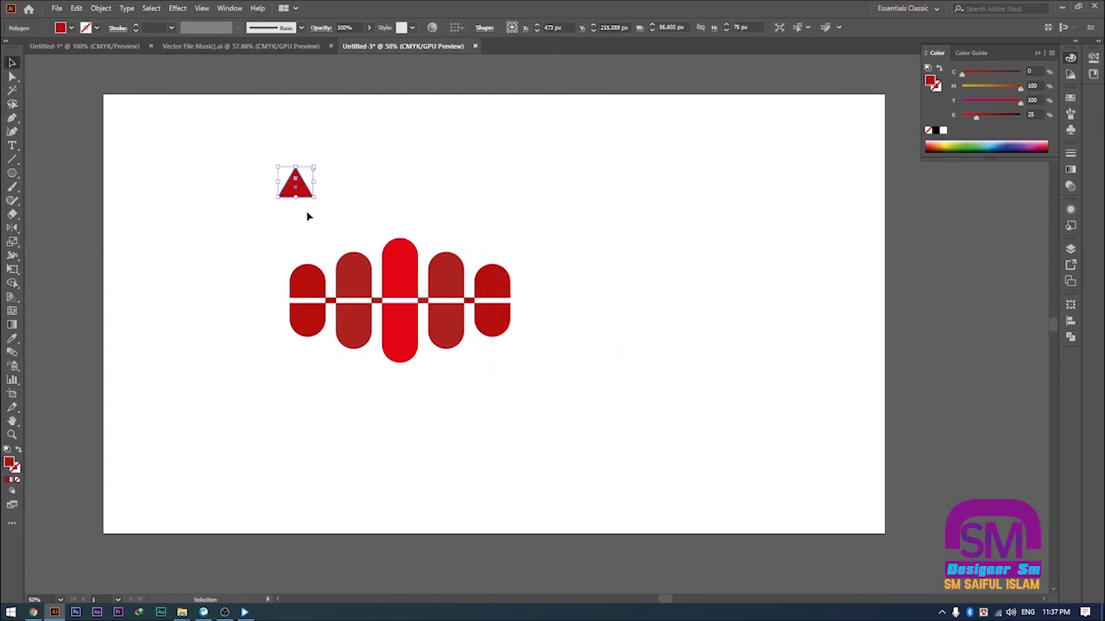
drag(313, 197, 431, 318)
Step: Send the triangle behind the bars
right_click(412, 257)
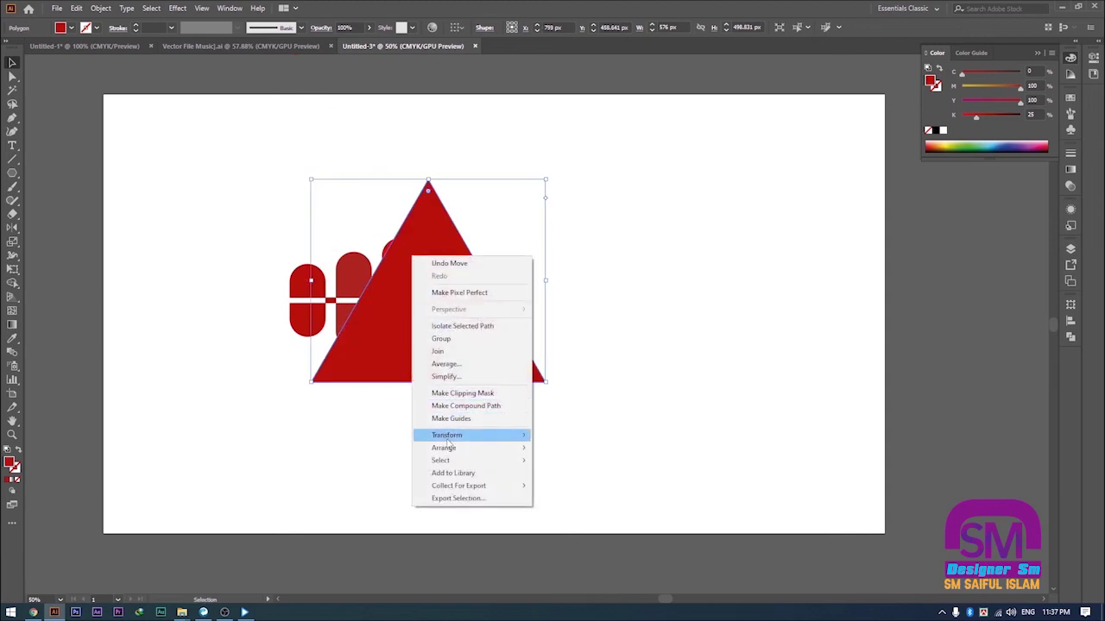
mouse_move(449, 453)
click(565, 486)
Step: Enlarge the triangle around the bars and round its corners generously, making it about 806 px wide and 723 px high
drag(474, 353, 421, 319)
drag(509, 358, 580, 399)
drag(389, 82, 398, 149)
click(502, 152)
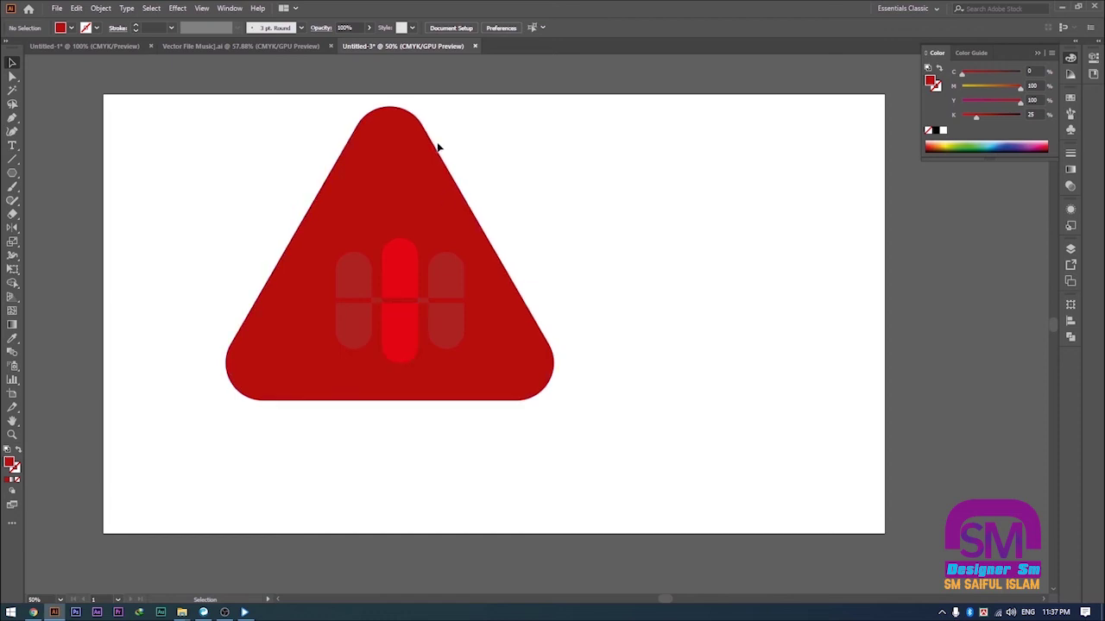
Step: Fill the rounded triangle with an orange swatch
click(384, 156)
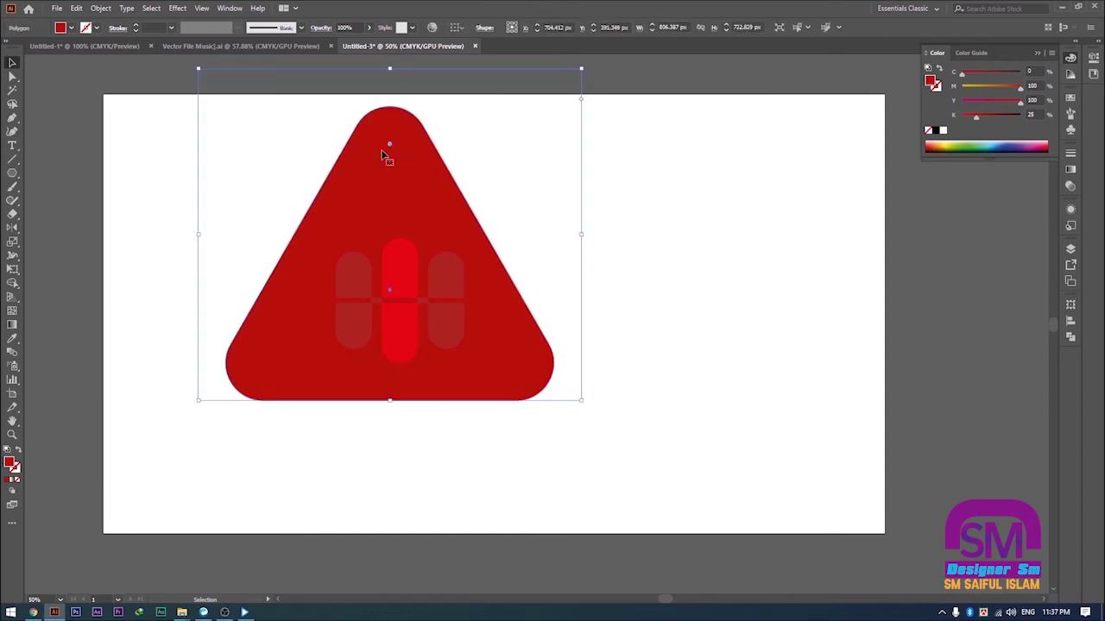
click(69, 28)
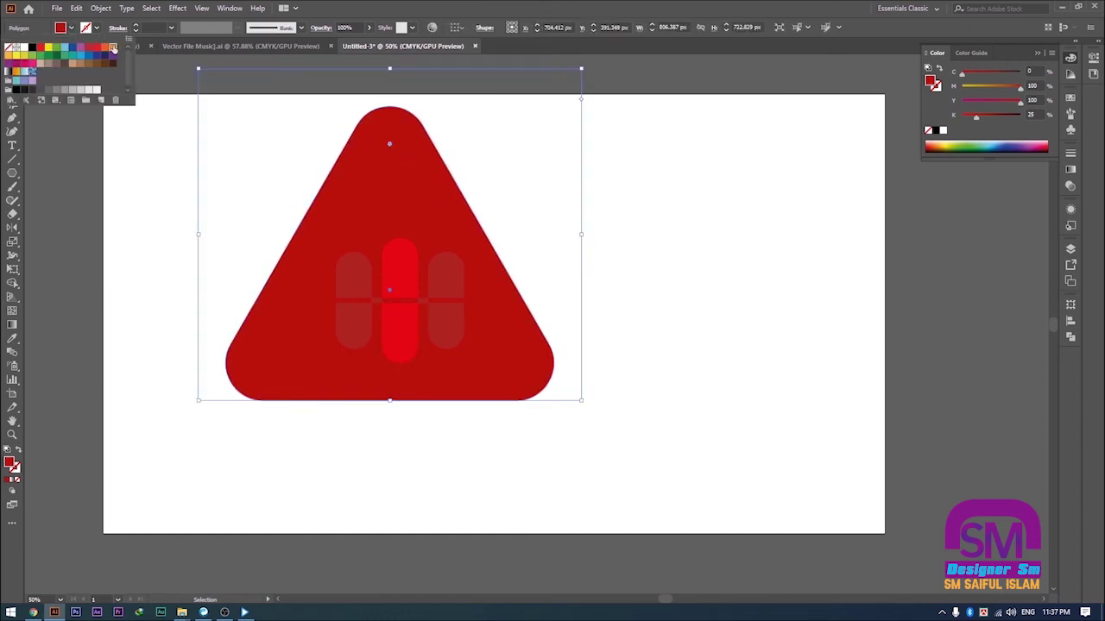
click(112, 47)
click(581, 313)
Step: Enlarge the orange triangle proportionally from its centre to about 907 px wide and 810 px high
drag(490, 325, 545, 346)
click(585, 284)
click(400, 345)
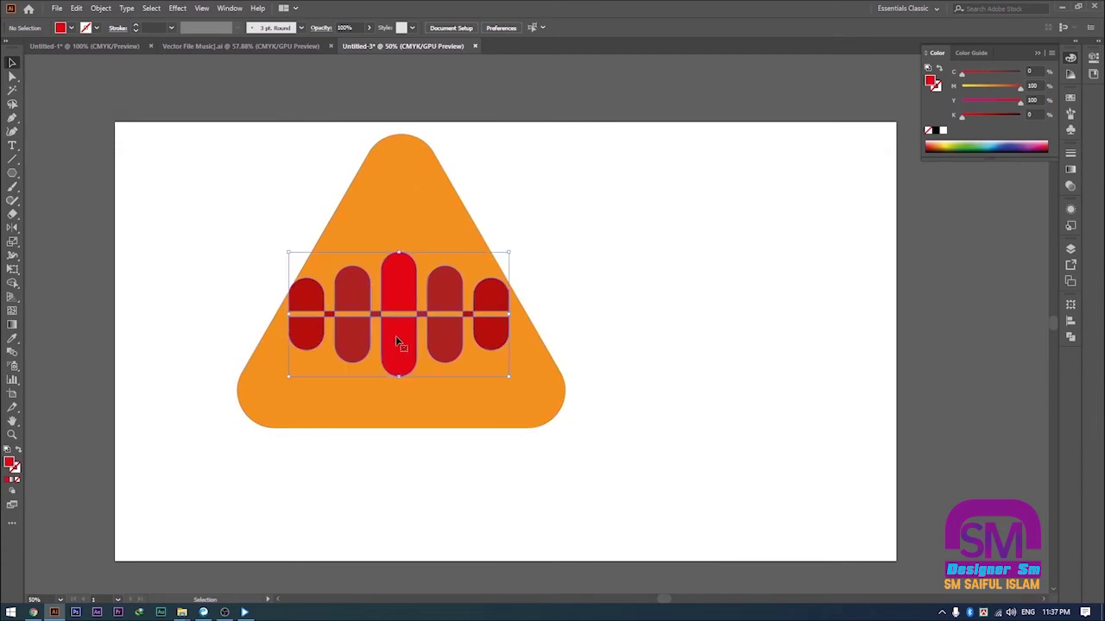
click(413, 209)
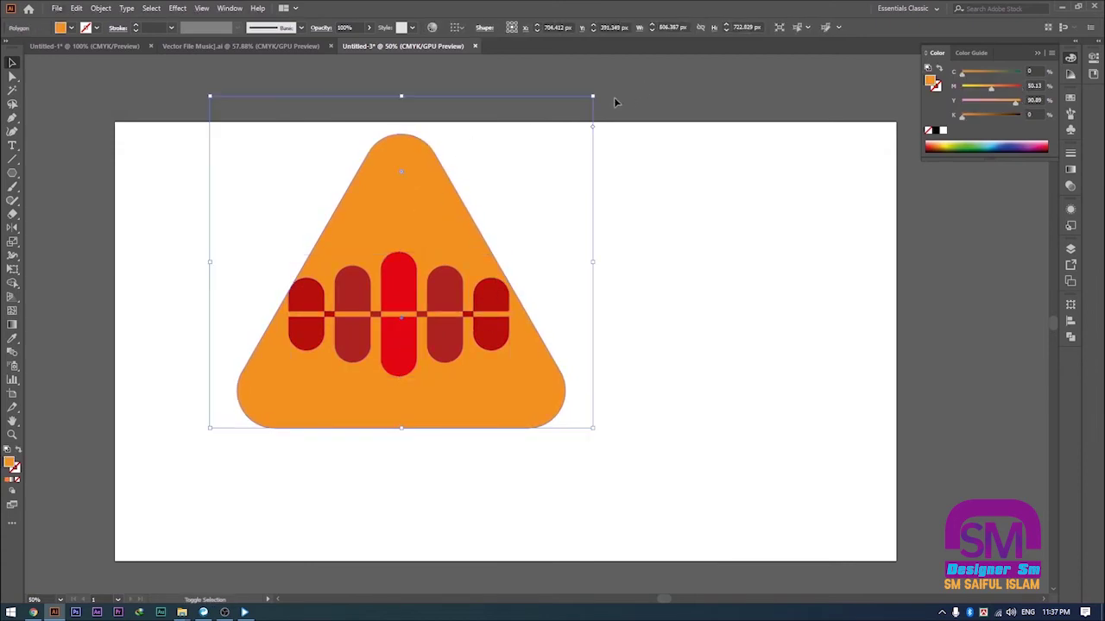
drag(592, 97, 613, 73)
click(599, 163)
Step: Align the bars and the triangle on both their horizontal and vertical centres
drag(221, 165, 675, 471)
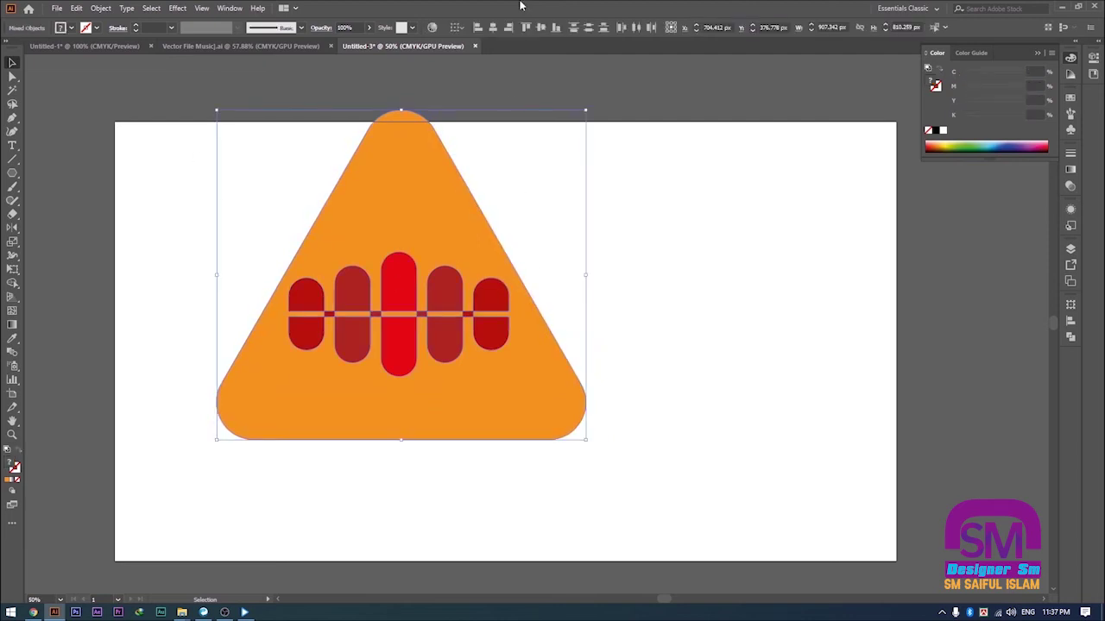
click(498, 27)
click(543, 28)
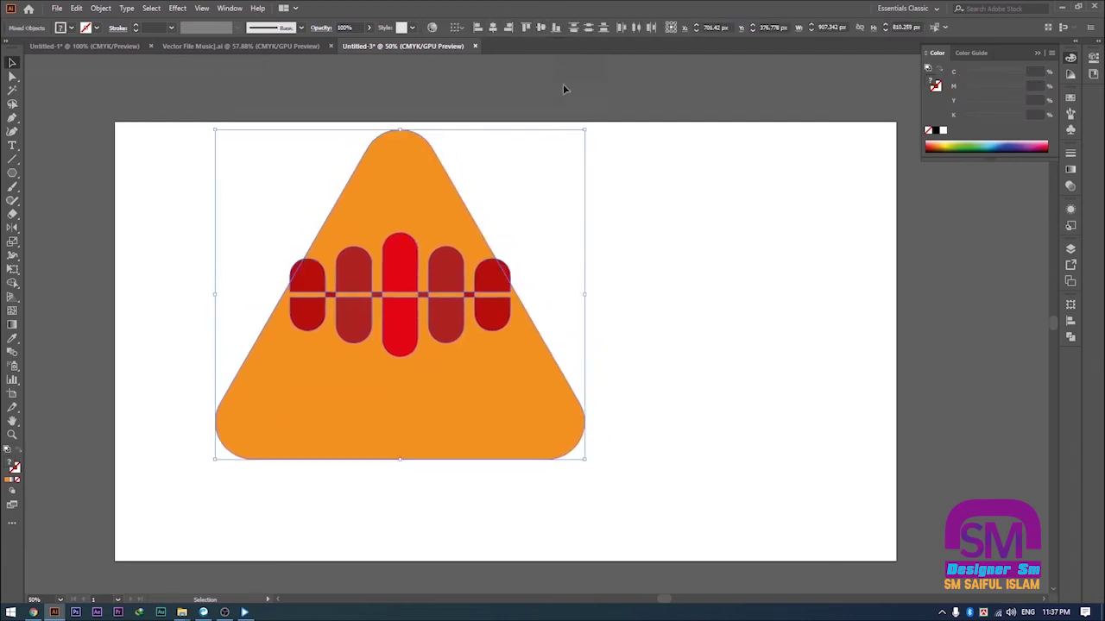
Step: Move the group of red bars straight down to sit below the triangle's vertical centre
click(641, 222)
click(459, 316)
drag(452, 301, 453, 339)
click(604, 308)
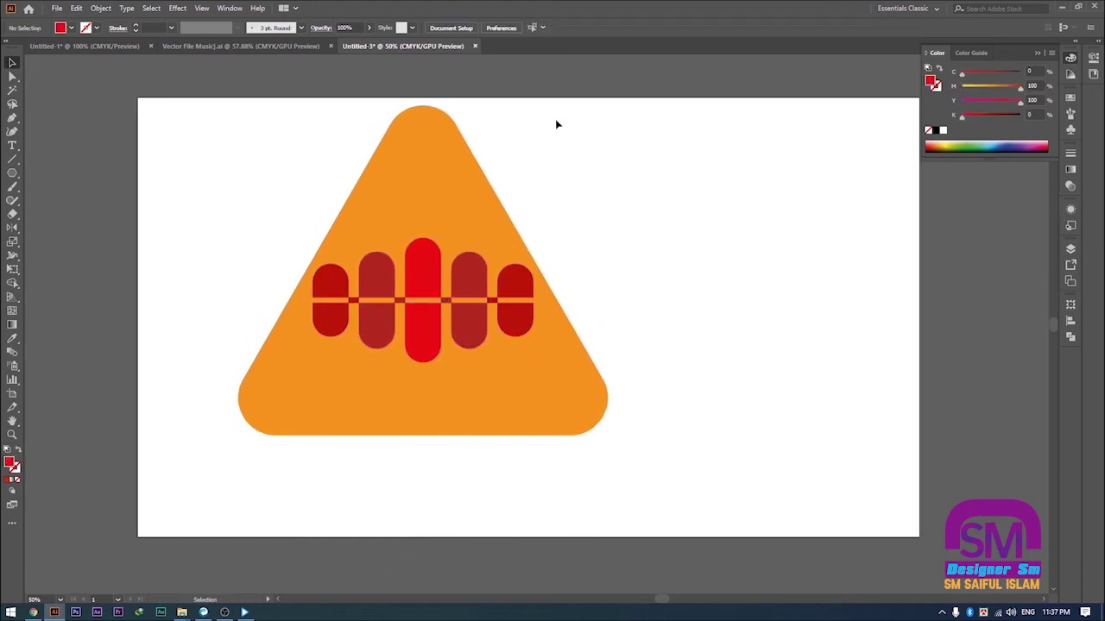
Step: Enlarge the bars slightly from their centre, move them a little lower and keep them centred horizontally on the triangle
click(435, 287)
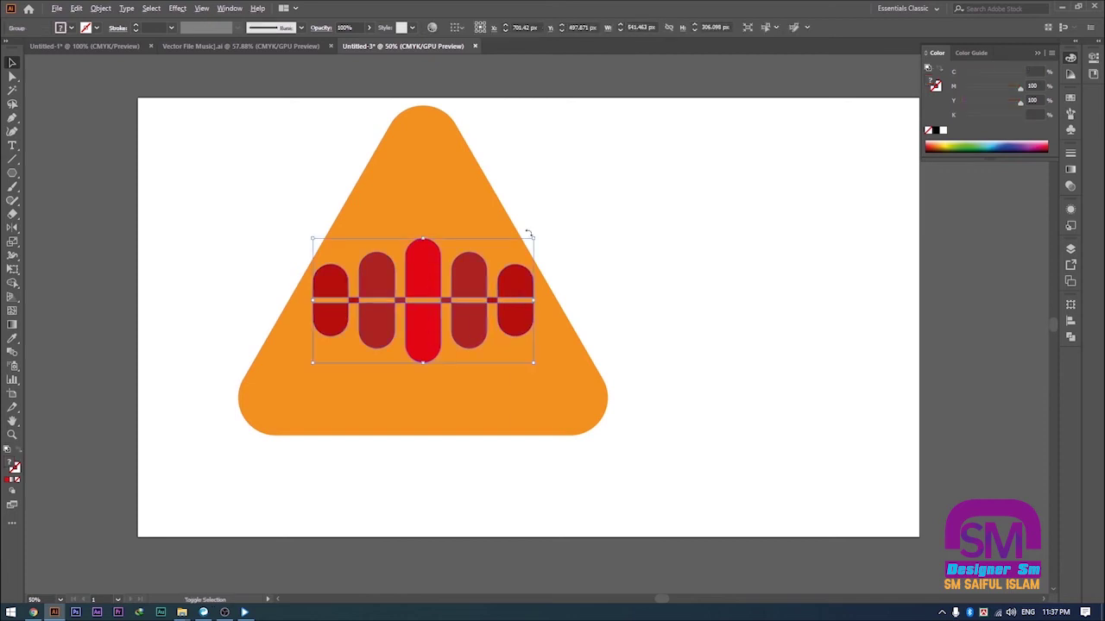
drag(535, 238, 541, 233)
drag(436, 331, 434, 345)
click(630, 328)
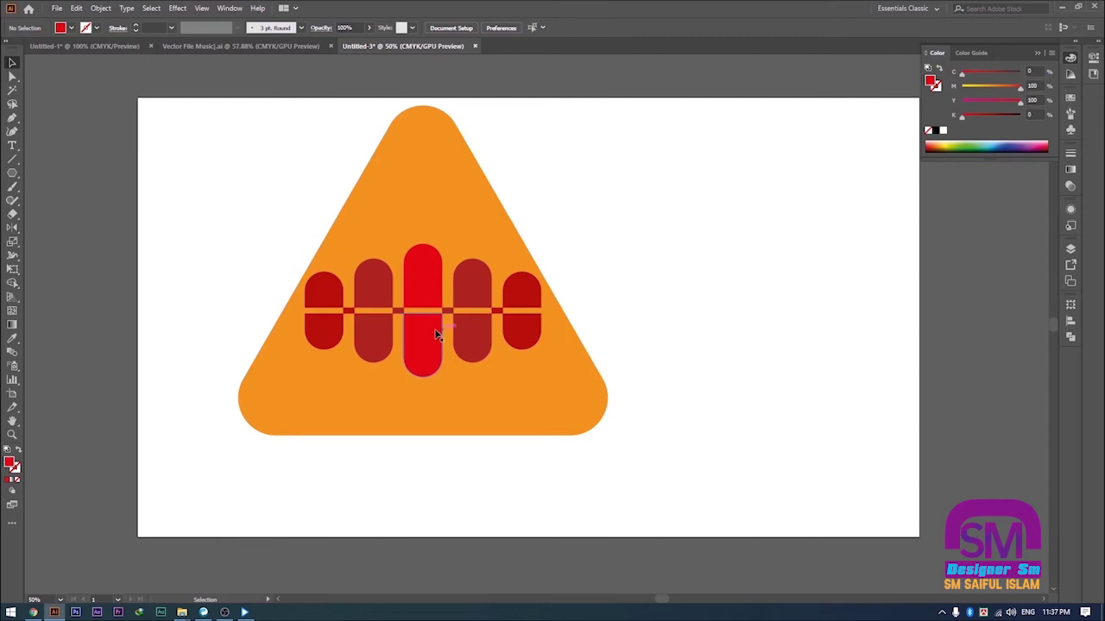
key(ctrl+a)
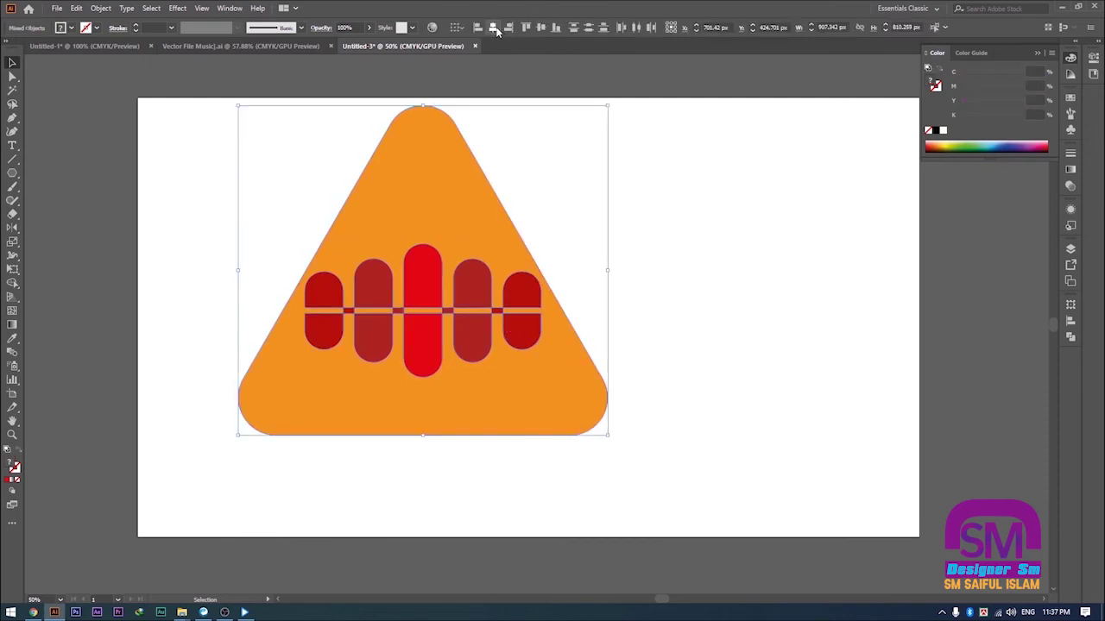
click(554, 197)
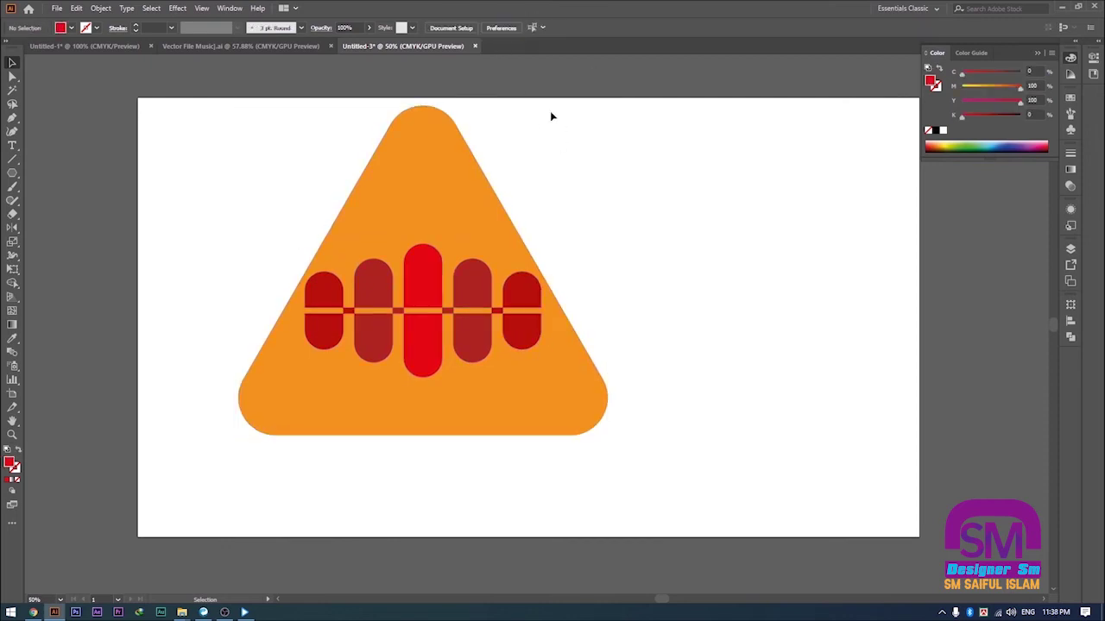
Step: Enlarge the bars a little more from their centre until the outer bars reach the triangle's slanted edges
click(429, 337)
drag(543, 245, 547, 241)
key(ctrl+h)
click(608, 223)
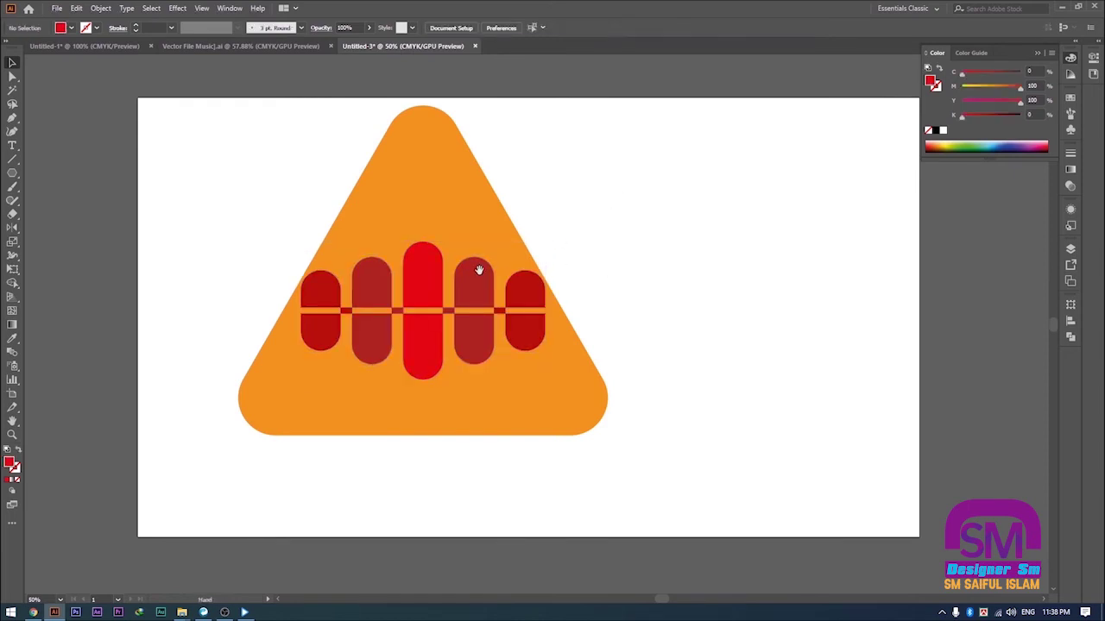
drag(475, 258, 510, 289)
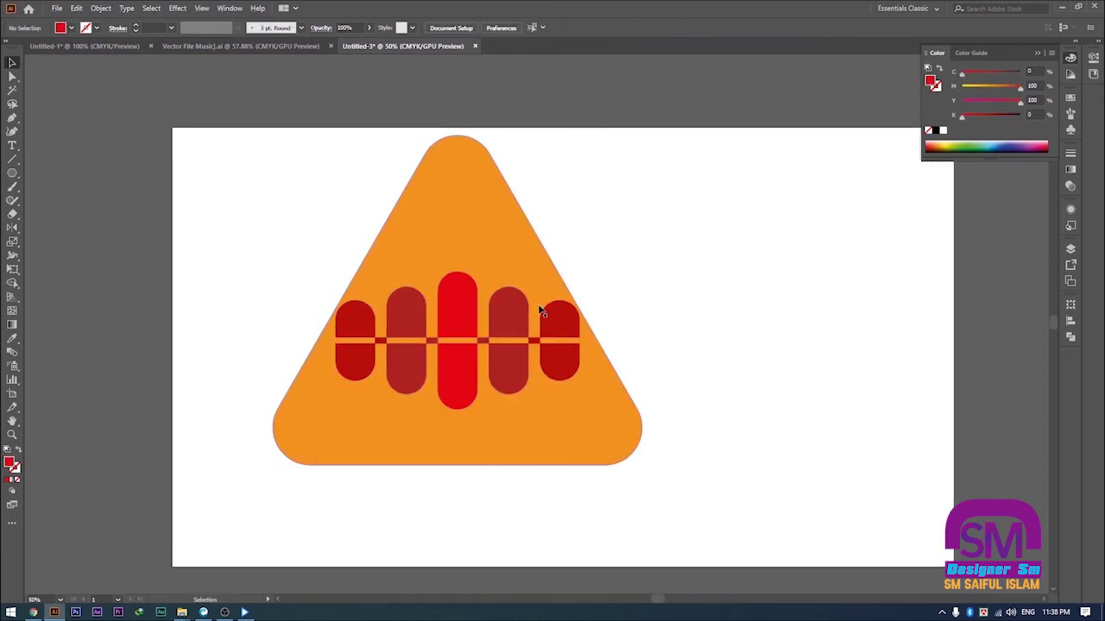
Step: Bring the red headphones icon from the Vector File Music document into the logo and place it near the triangle's tip
click(452, 320)
click(668, 308)
click(259, 48)
drag(389, 273, 440, 150)
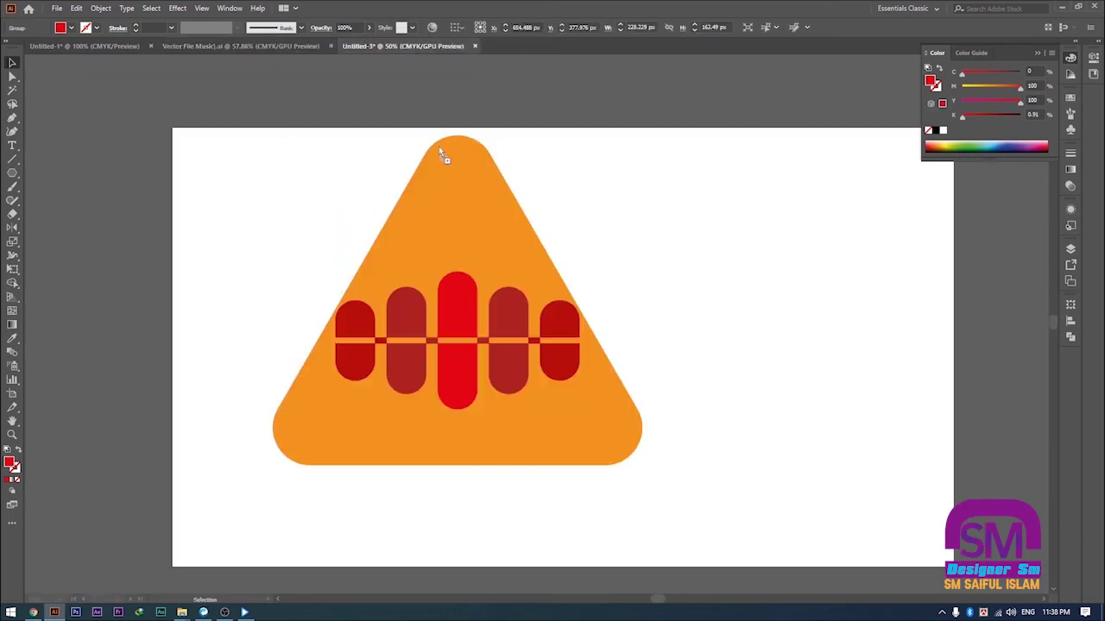
mouse_move(452, 220)
mouse_down()
mouse_move(486, 222)
mouse_move(458, 242)
mouse_move(466, 227)
mouse_up()
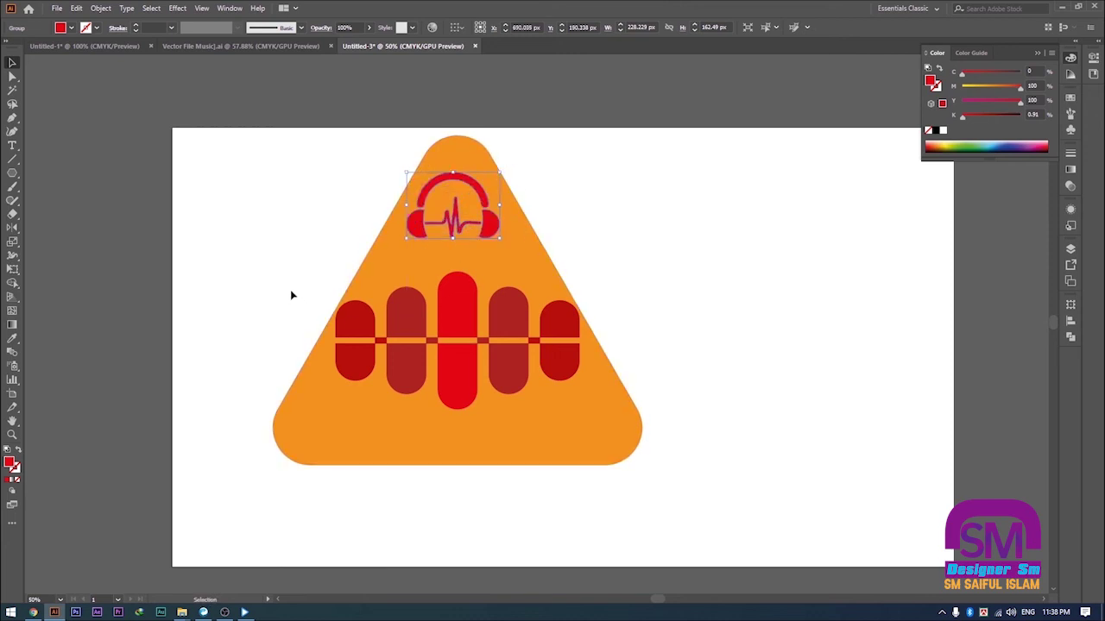
Step: Group the bars with the triangle and align them with the headphones icon on their horizontal centres
shift+click(450, 350)
right_click(495, 318)
click(526, 403)
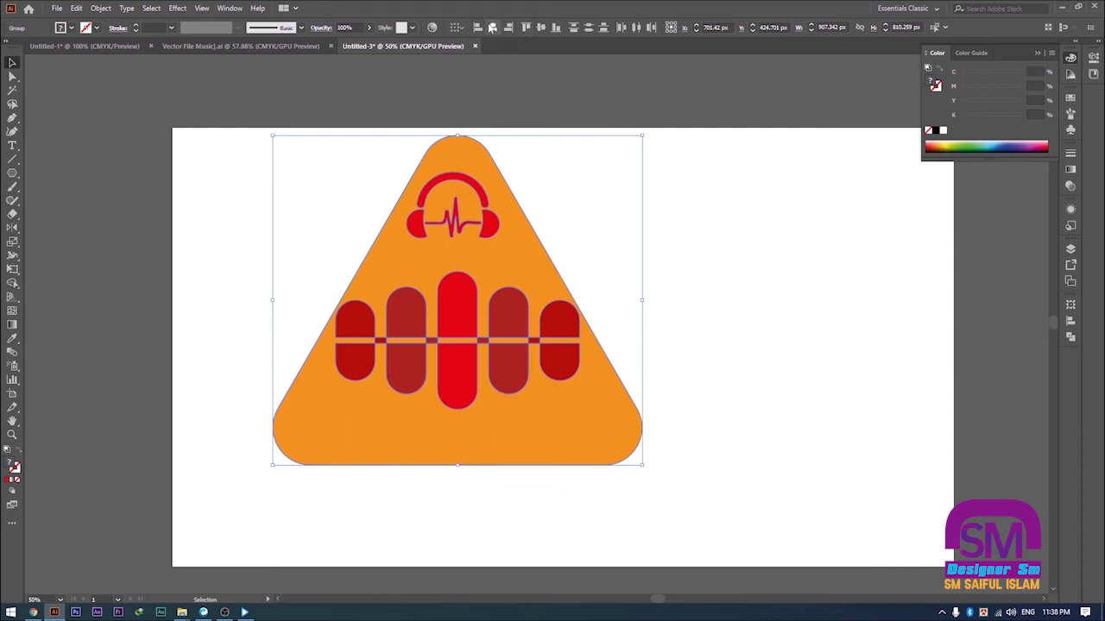
click(493, 27)
click(580, 250)
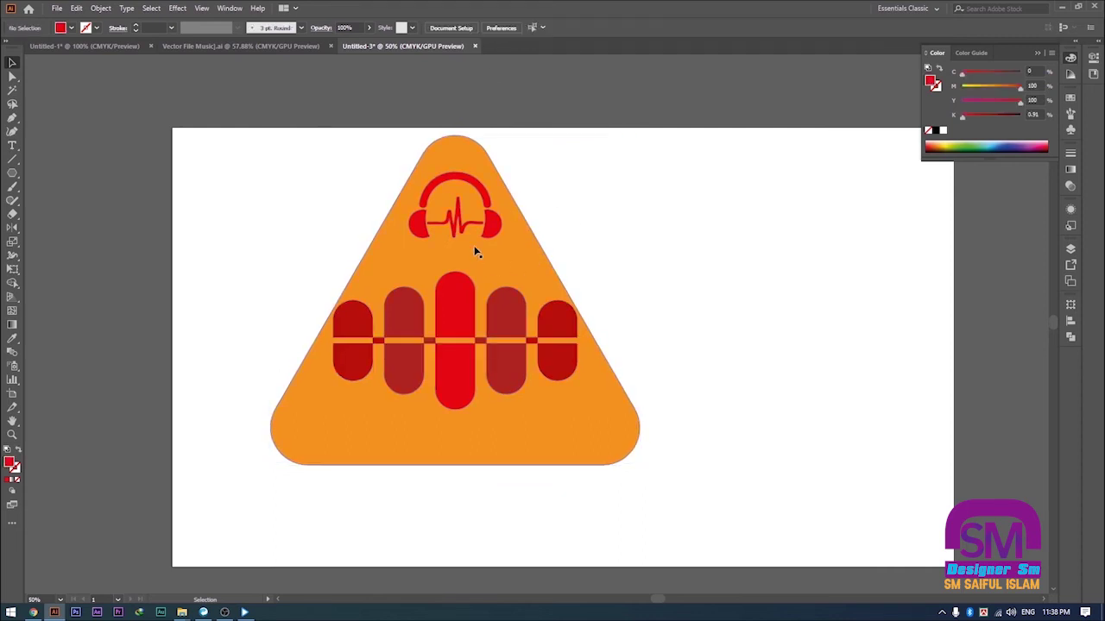
Step: Enlarge the headphones icon proportionally from its centre so it fills the triangle's upper part
click(497, 216)
drag(503, 173, 516, 161)
click(604, 278)
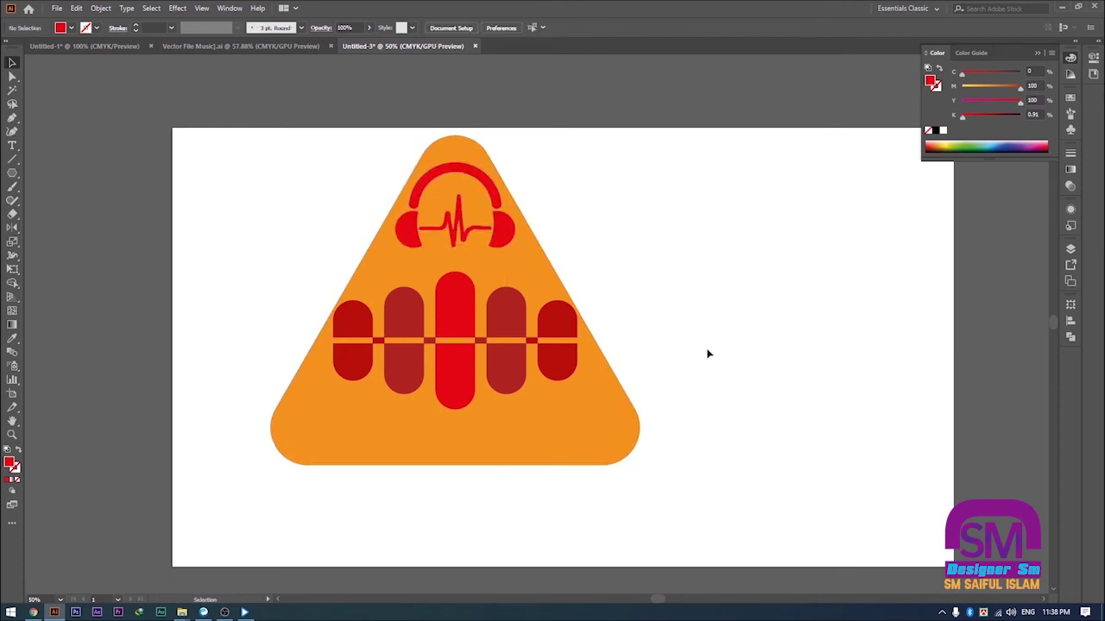
Step: Add the text "I Love Music" and enlarge it to about 961 px wide just below the triangle
scroll(634, 395, down, 3)
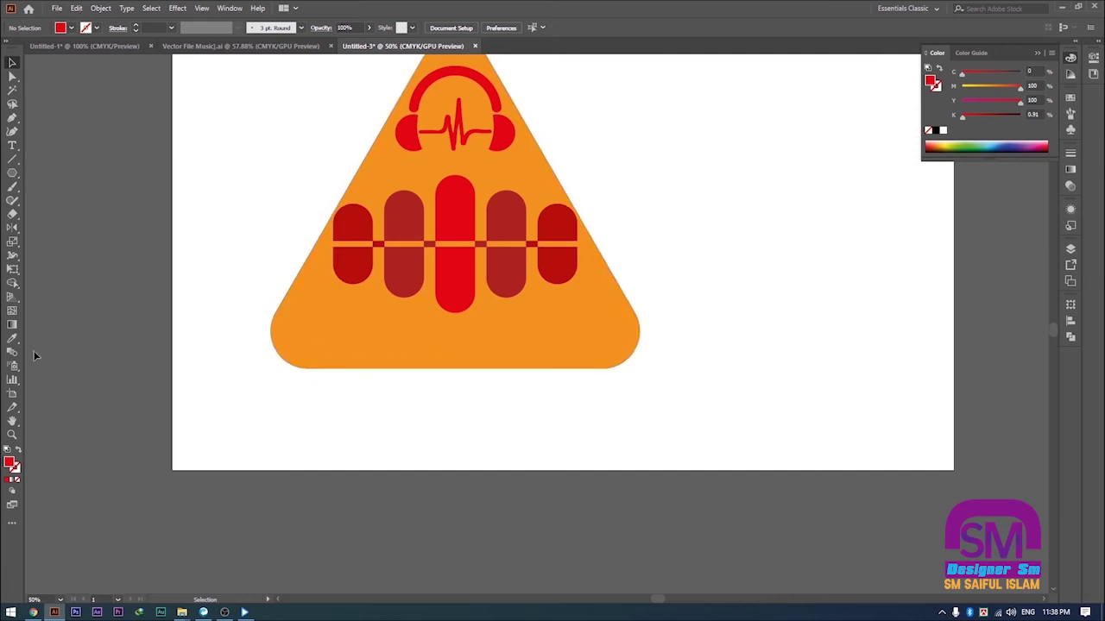
click(12, 146)
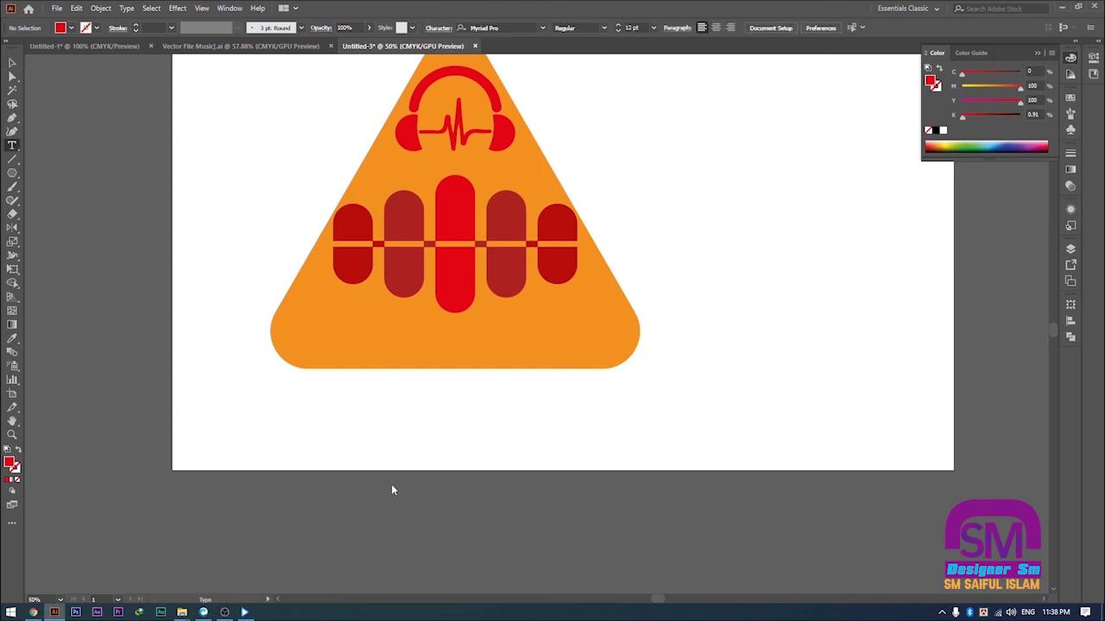
click(306, 443)
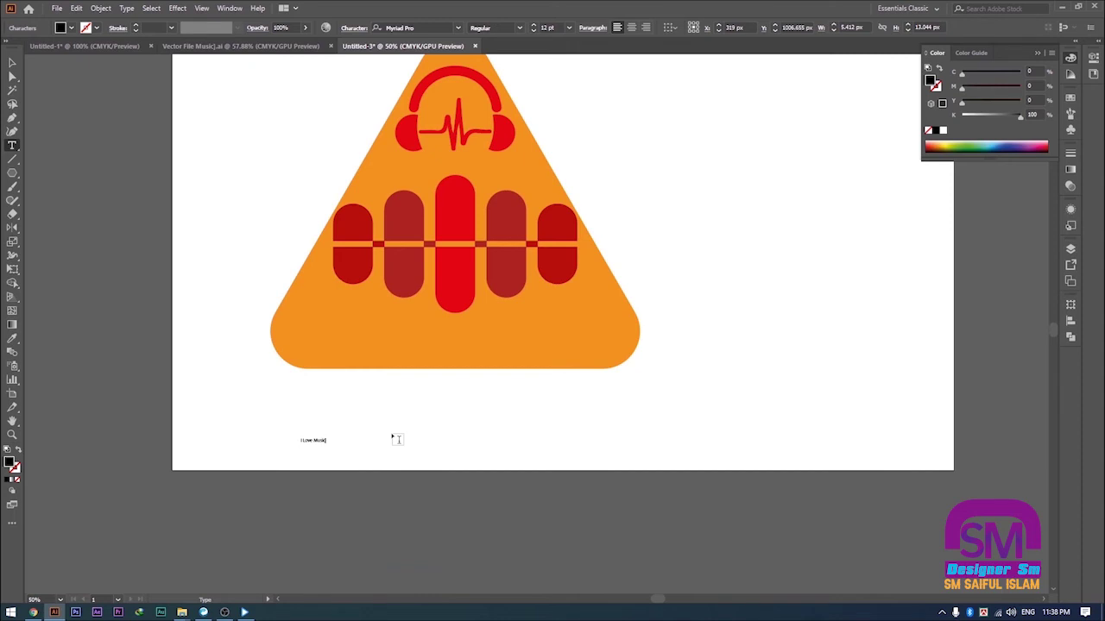
click(12, 63)
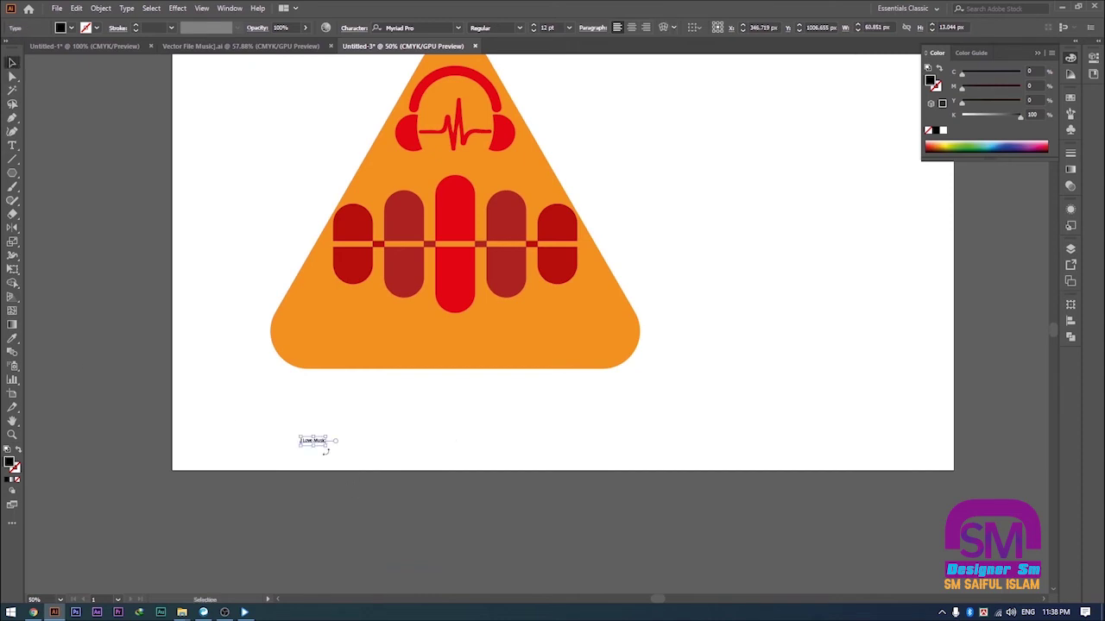
drag(327, 446, 511, 471)
drag(387, 470, 524, 438)
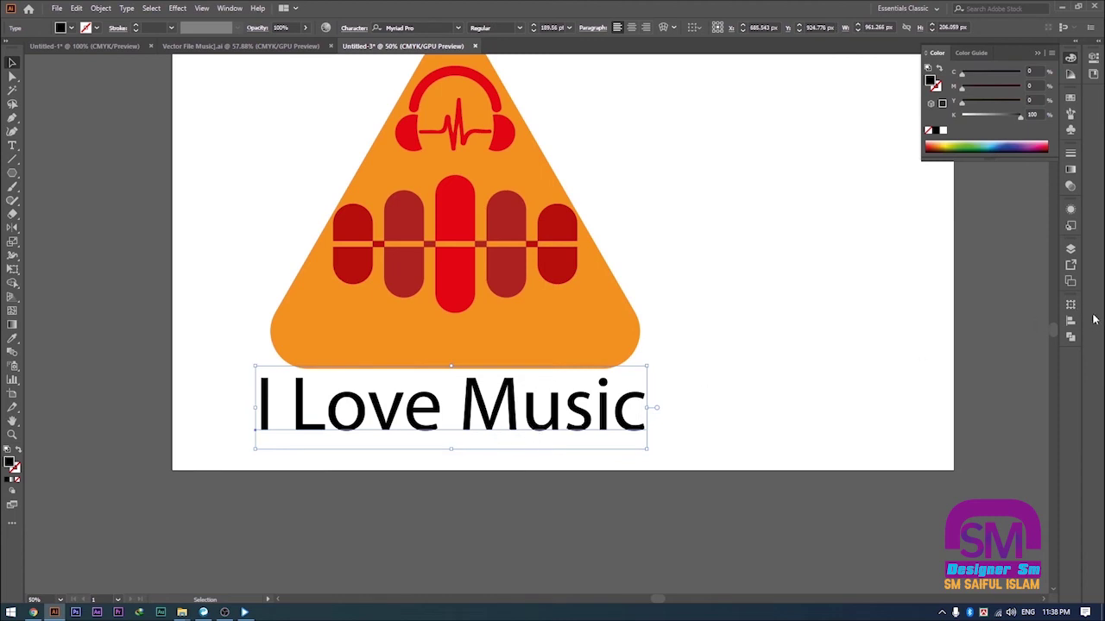
click(229, 9)
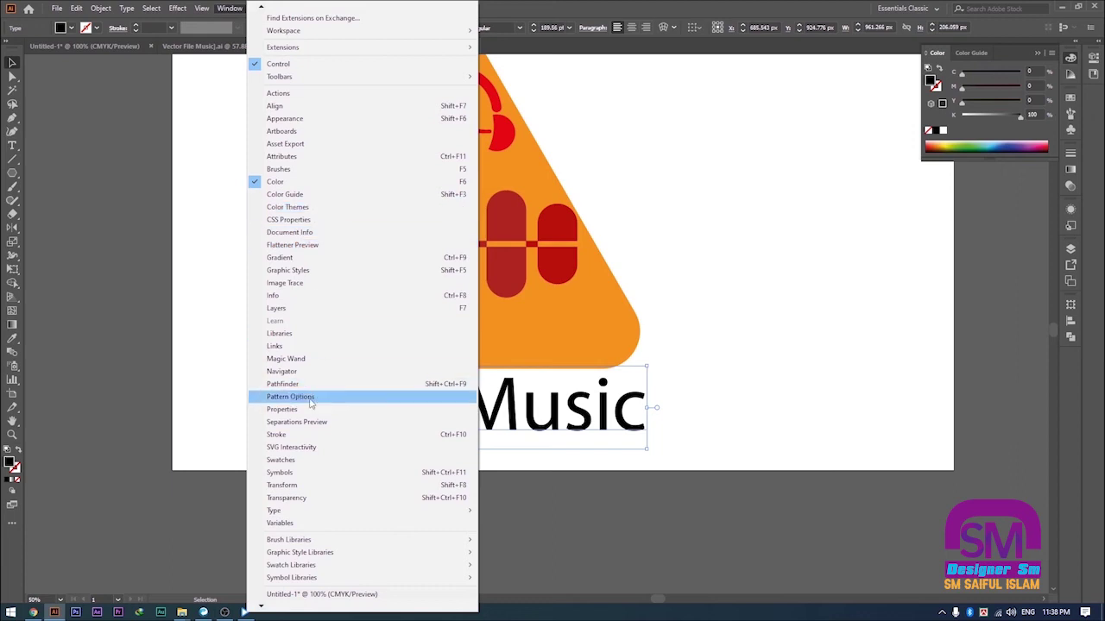
click(297, 486)
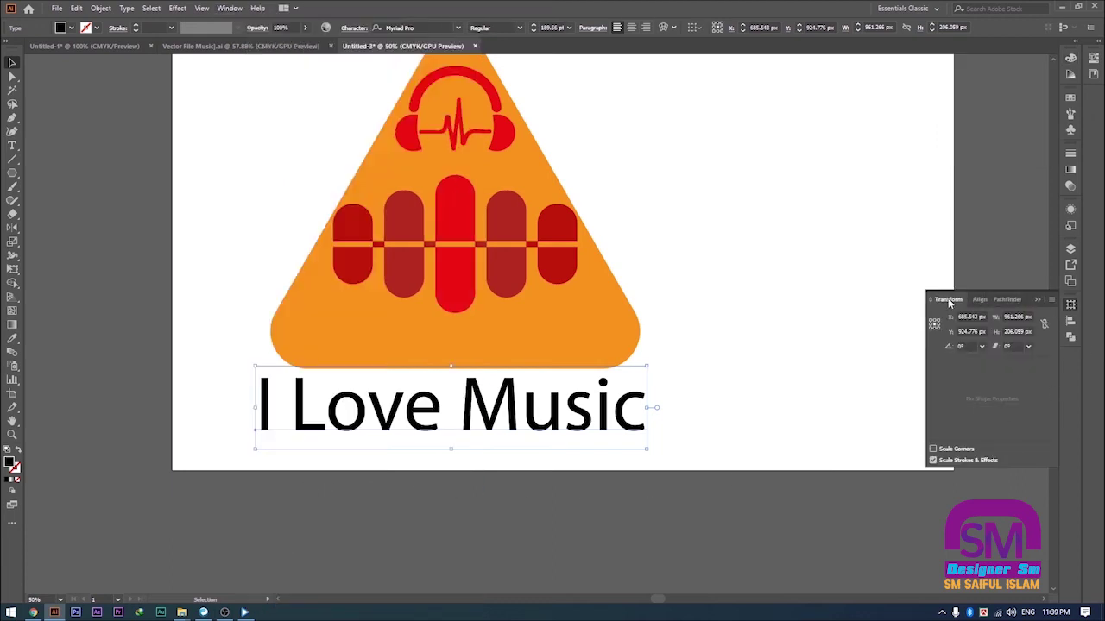
click(1071, 304)
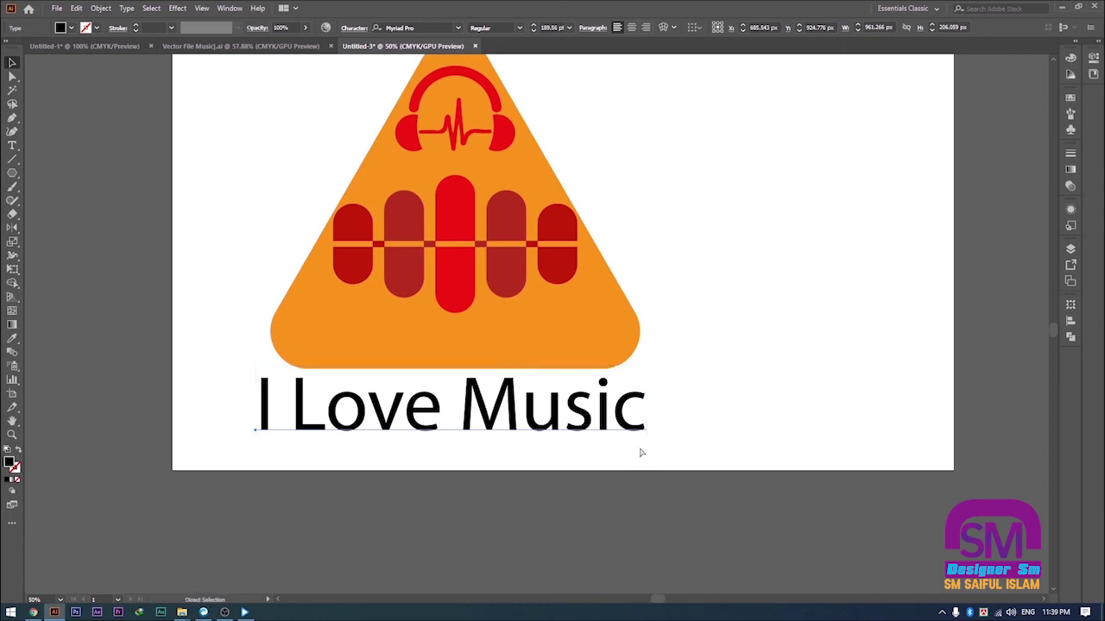
Step: Set the font of the "I Love Music" text to MV Boli Regular
key(ctrl+t)
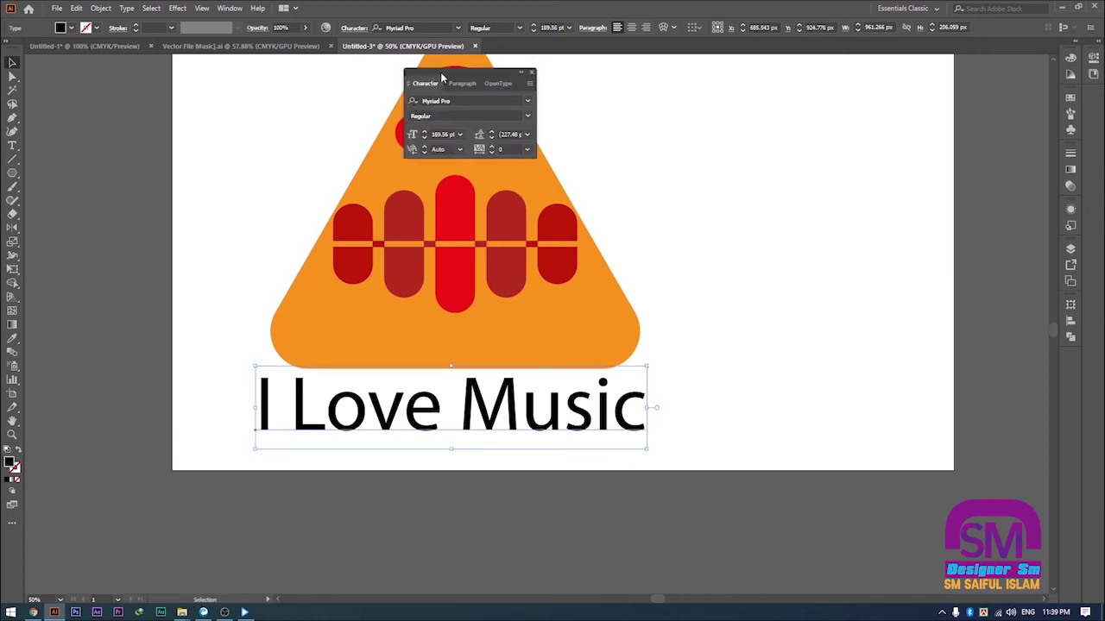
drag(442, 77, 808, 256)
click(800, 270)
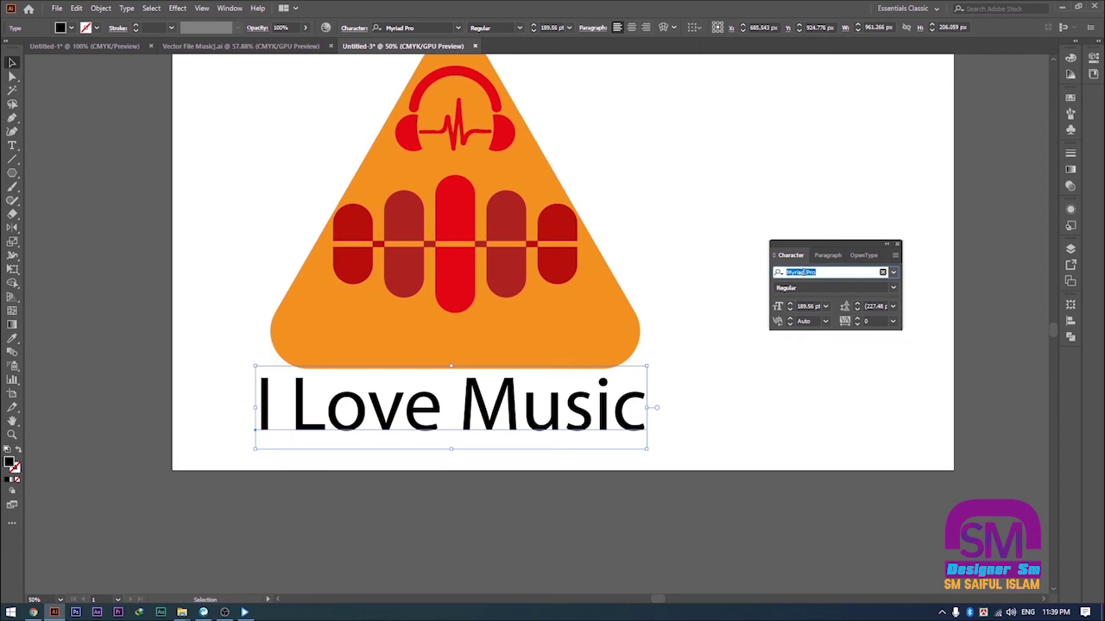
text(MV Boli)
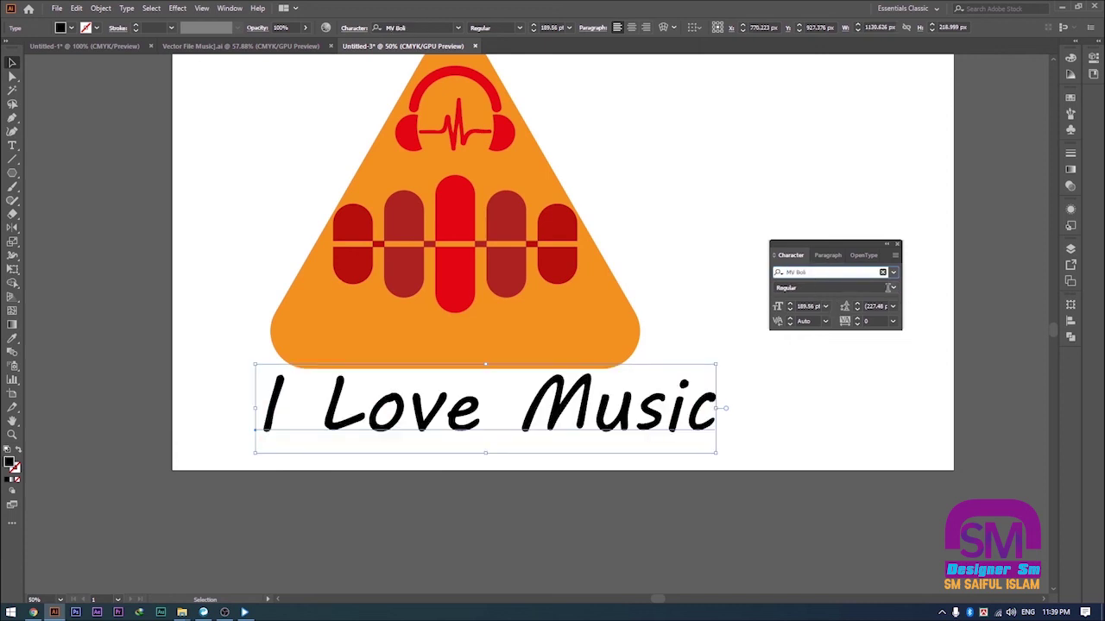
click(890, 288)
click(853, 270)
click(761, 231)
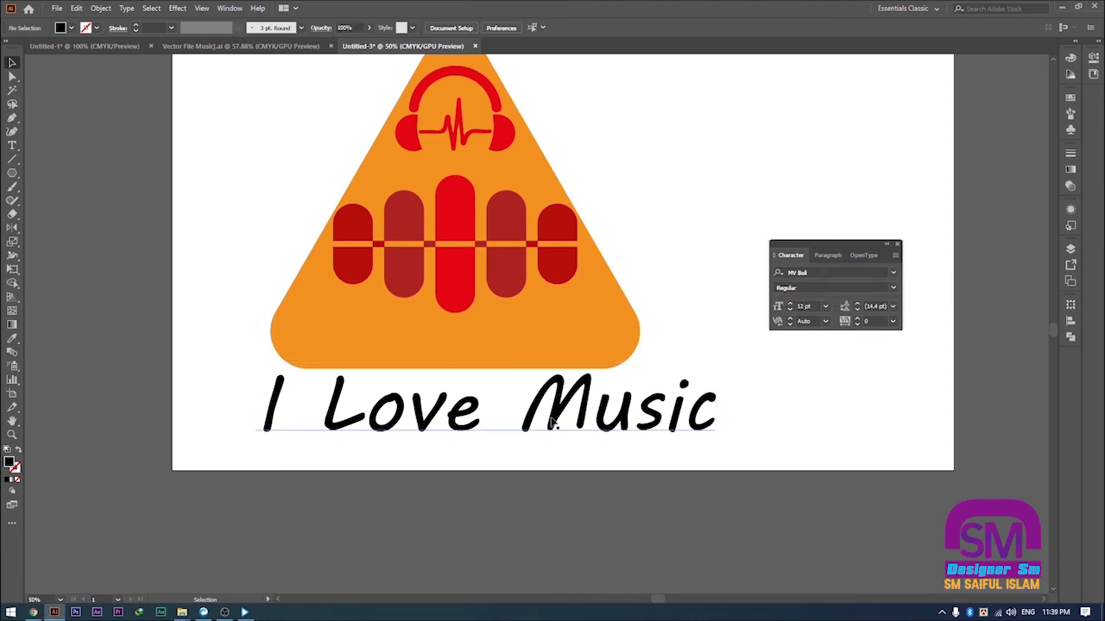
Step: Shrink the "I Love Music" text to about 139 pt and place it inside the triangle beneath the bars
click(553, 423)
drag(713, 367, 709, 372)
drag(612, 419, 599, 360)
drag(681, 314, 616, 326)
drag(543, 331, 637, 305)
click(669, 374)
drag(645, 397, 662, 368)
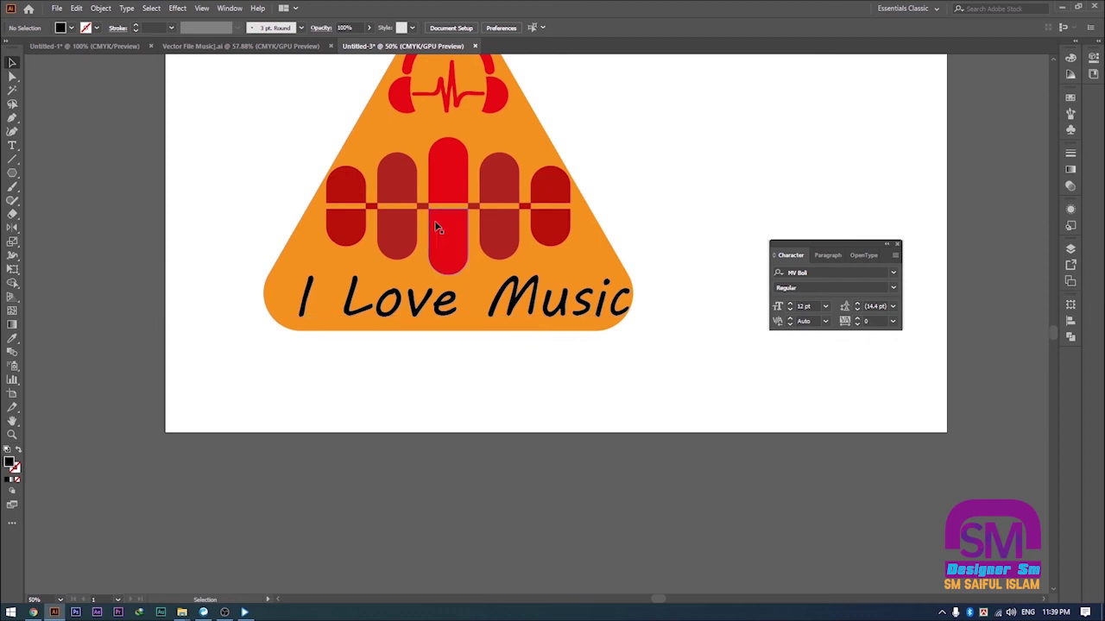
Step: Group the triangle, bars and headphones, and align the group and the text on their horizontal centres
scroll(486, 291, up, 2)
right_click(546, 268)
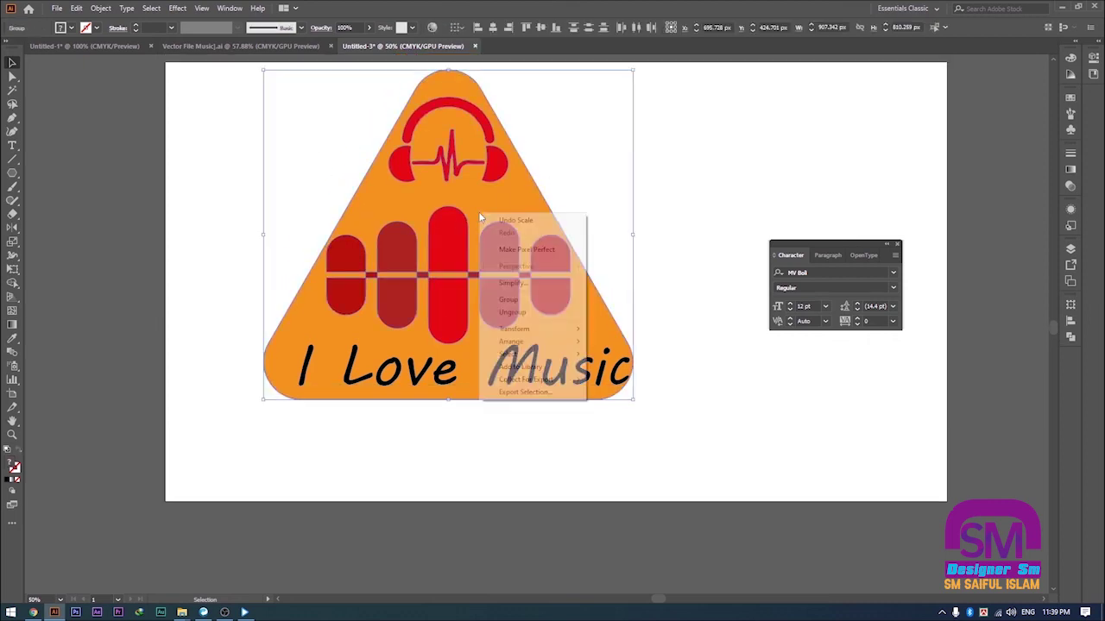
click(518, 296)
drag(209, 204, 509, 518)
click(386, 28)
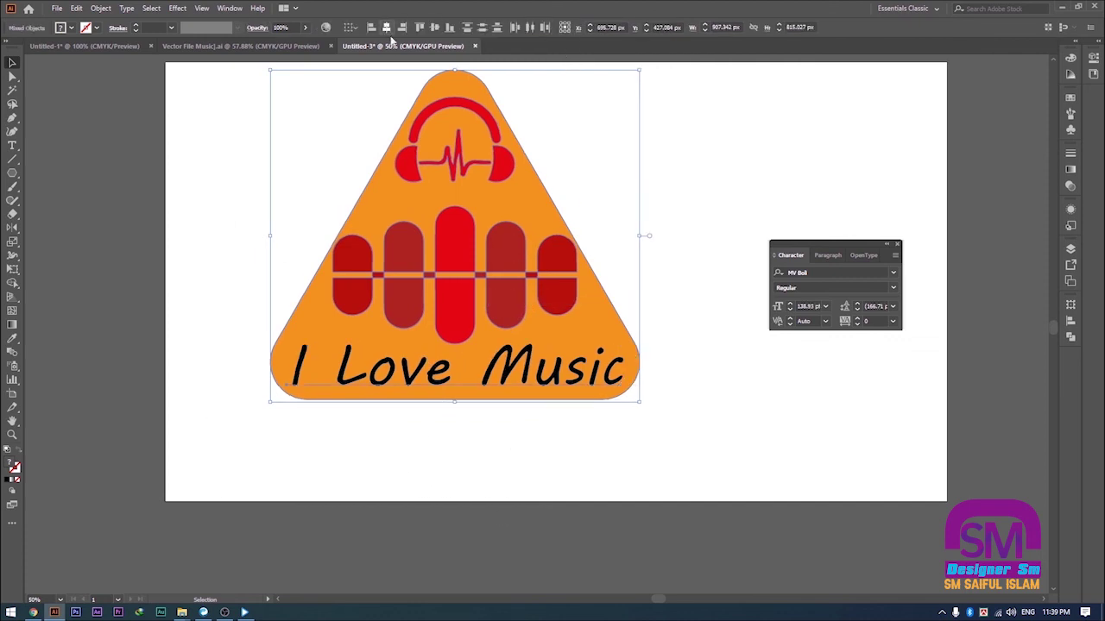
click(696, 255)
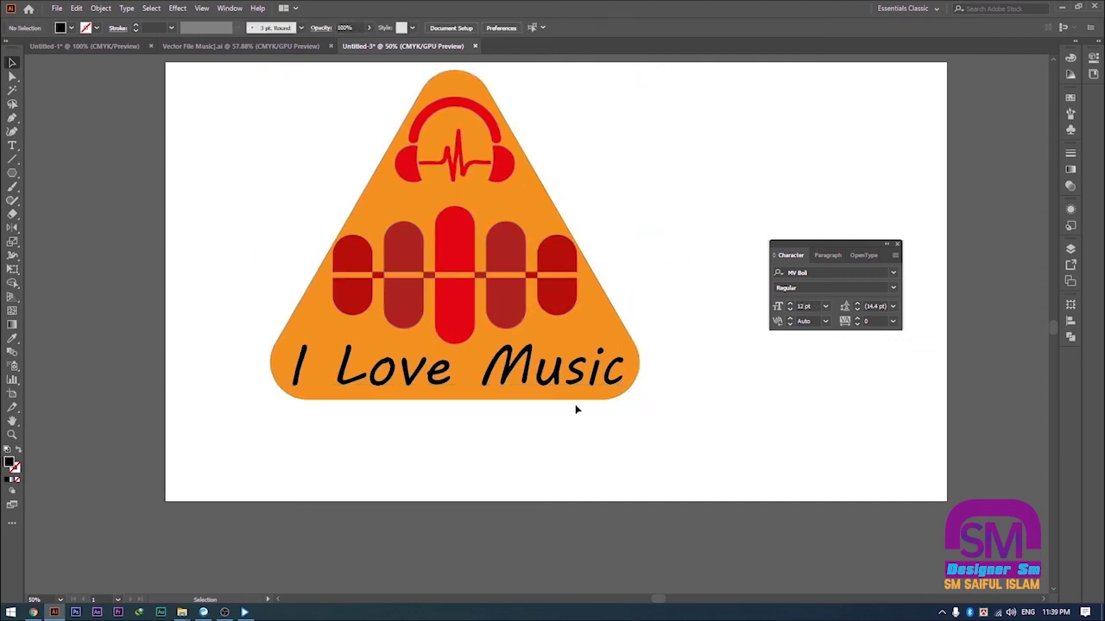
Step: Enlarge the "I Love Music" text slightly from its centre to about 142 pt
click(519, 377)
drag(627, 337, 630, 330)
click(713, 419)
drag(717, 451, 716, 441)
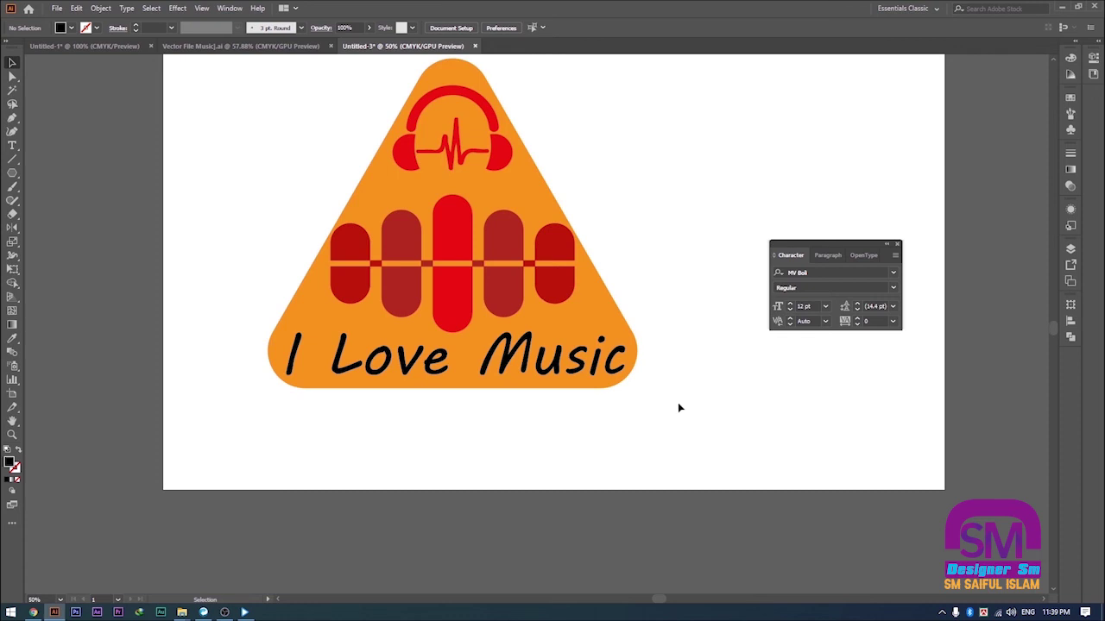
Step: Draw an upright rectangle about 82 px wide and 226 px high on the empty artboard beside the triangle
drag(12, 172, 38, 173)
drag(170, 161, 203, 253)
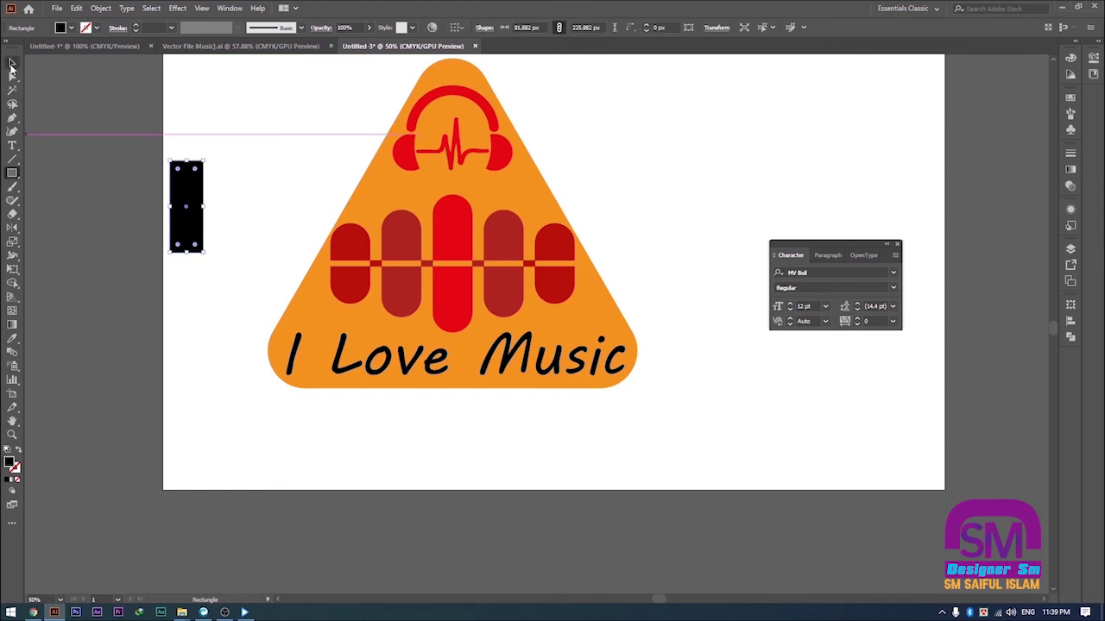
click(12, 63)
Step: Round the new rectangle's corners fully and fill it with a red swatch
mouse_move(195, 170)
mouse_down()
mouse_move(188, 199)
mouse_move(330, 293)
mouse_move(206, 171)
mouse_up()
click(71, 27)
click(37, 45)
Step: Tilt the rounded red bar by 45° and create a reflected copy of it
click(310, 136)
scroll(178, 177, up, 5)
drag(283, 125, 108, 135)
double_click(12, 229)
click(492, 379)
Step: Overlap the two tilted red bars so they cross, and align them on their horizontal centres
click(12, 63)
drag(317, 198, 284, 166)
drag(91, 102, 345, 371)
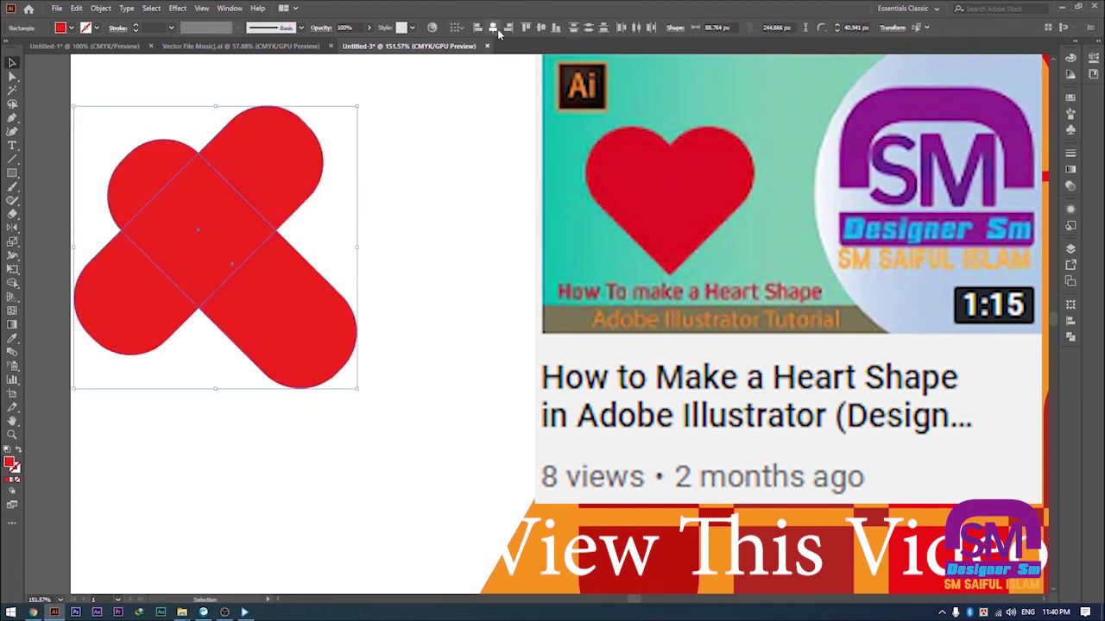
click(494, 28)
click(303, 219)
drag(303, 220, 286, 219)
click(96, 138)
Step: Divide the two crossed red bars with Pathfinder and ungroup the resulting pieces
drag(91, 107, 350, 288)
click(1070, 337)
click(946, 360)
right_click(265, 145)
click(293, 222)
Step: Delete the two lower arms of the cross and unite the remaining pieces into a single heart
click(259, 352)
key(Delete)
click(142, 344)
key(Delete)
drag(121, 130, 405, 359)
click(936, 331)
click(502, 290)
Step: Shrink the red heart and place it between "I" and "Love" in the text
ctrl+alt+click(361, 284)
ctrl+alt+click(361, 283)
ctrl+alt+click(361, 283)
drag(660, 433, 96, 254)
drag(123, 187, 248, 391)
drag(284, 358, 229, 387)
drag(195, 330, 203, 414)
Step: Duplicate the small heart and place the copy between "Love" and "Music"
drag(229, 372, 461, 383)
click(118, 279)
click(535, 449)
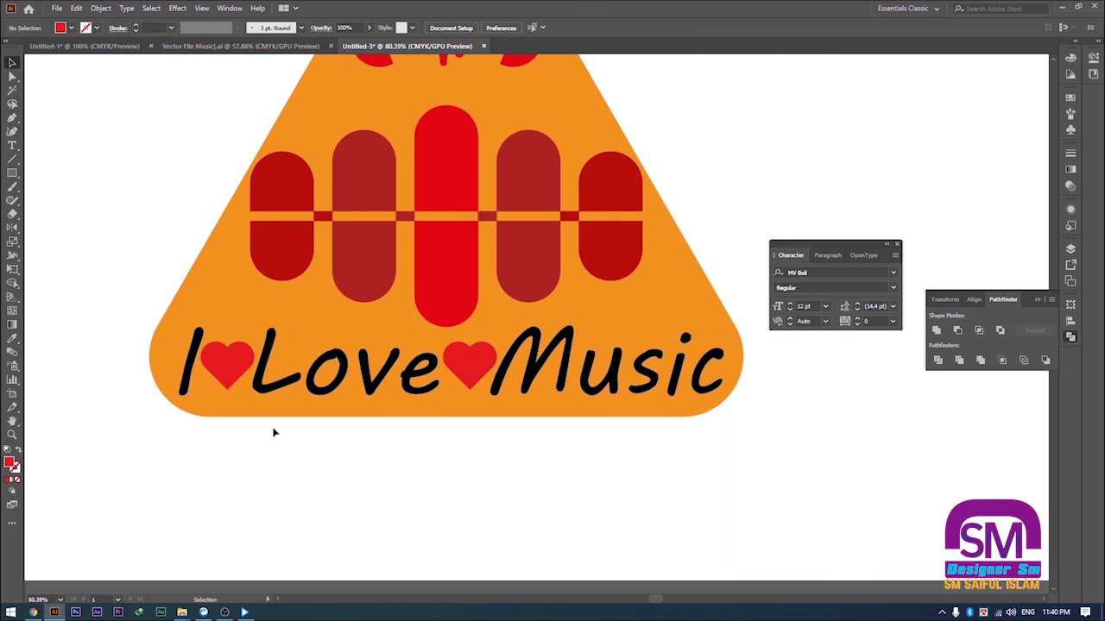
Step: Convert the "I Love Music" text to outlines and ungroup the resulting word shapes
click(300, 390)
right_click(299, 390)
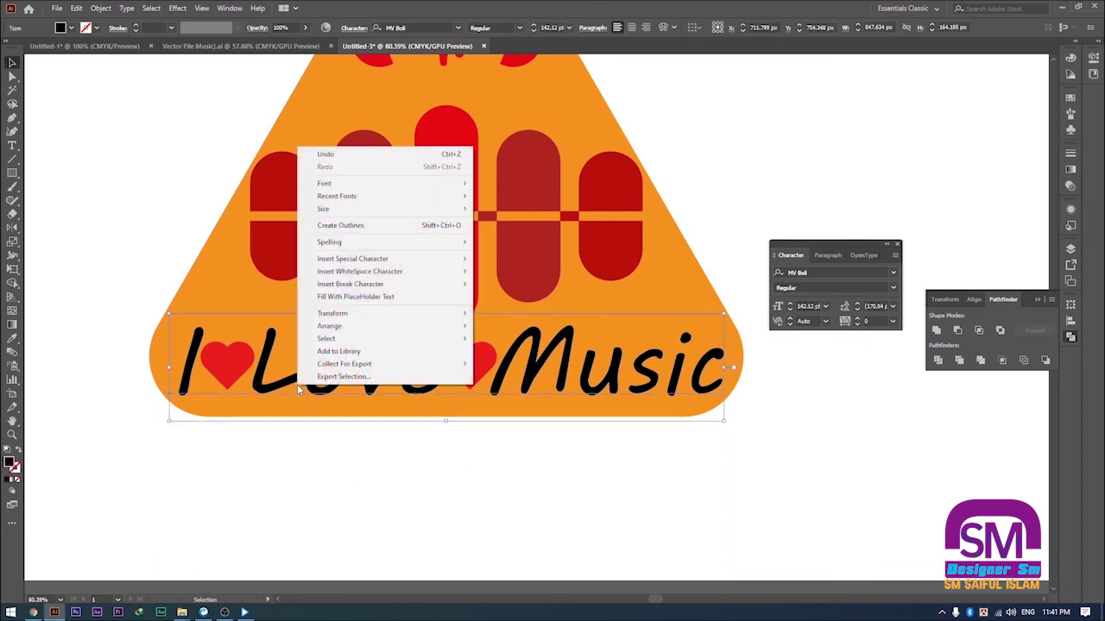
click(341, 227)
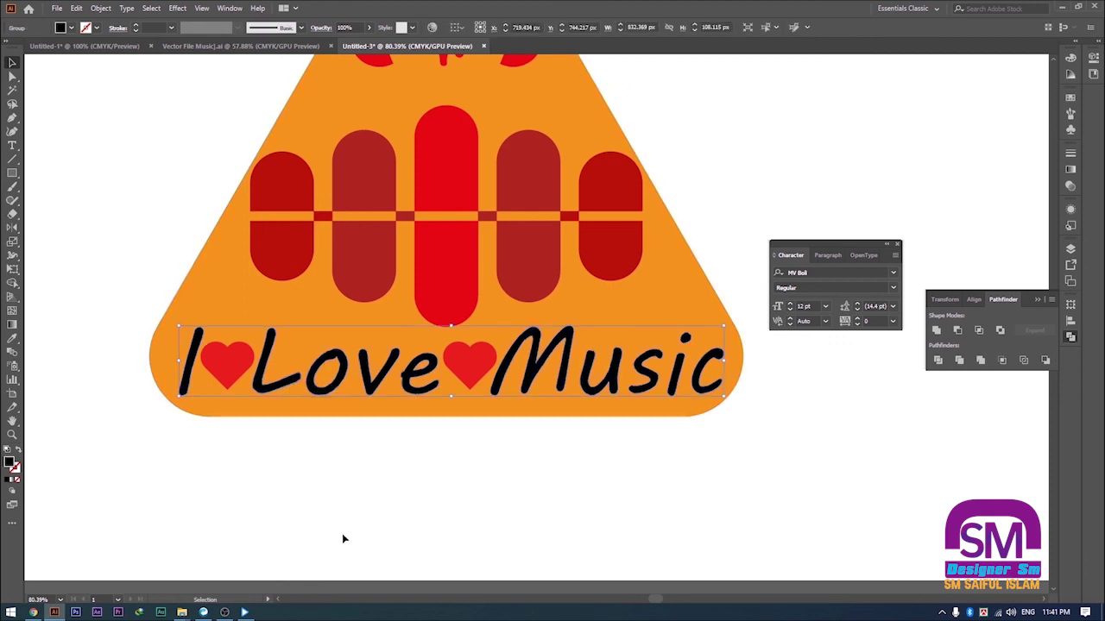
right_click(299, 366)
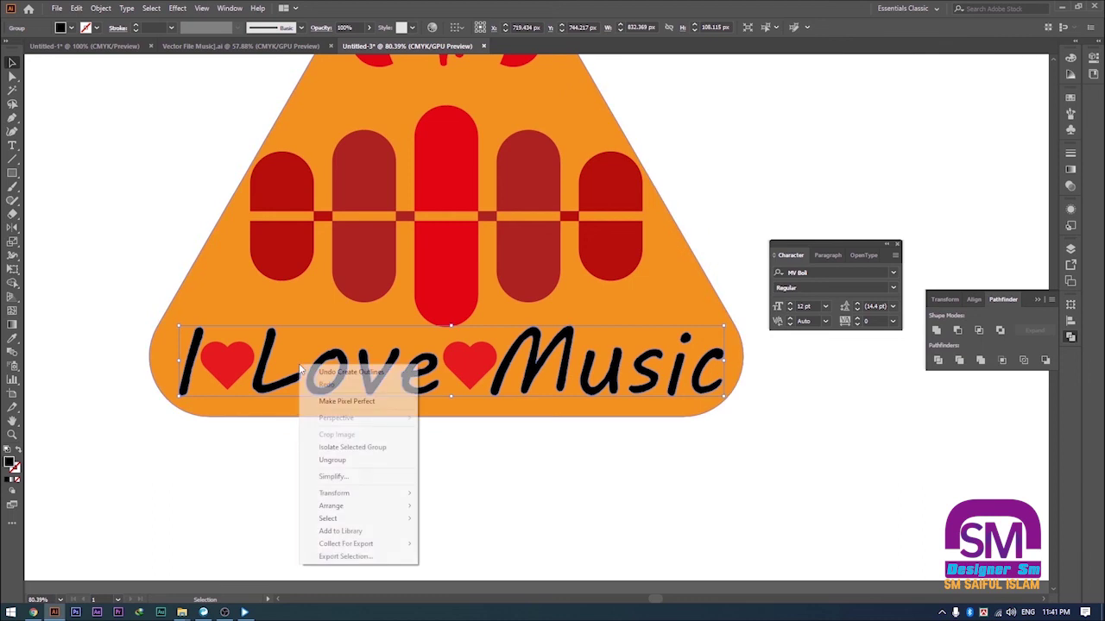
click(333, 461)
Step: Lock the triangle and sound-wave artwork, and recolour the word "Love" with the heart's red using the Eyedropper
click(341, 315)
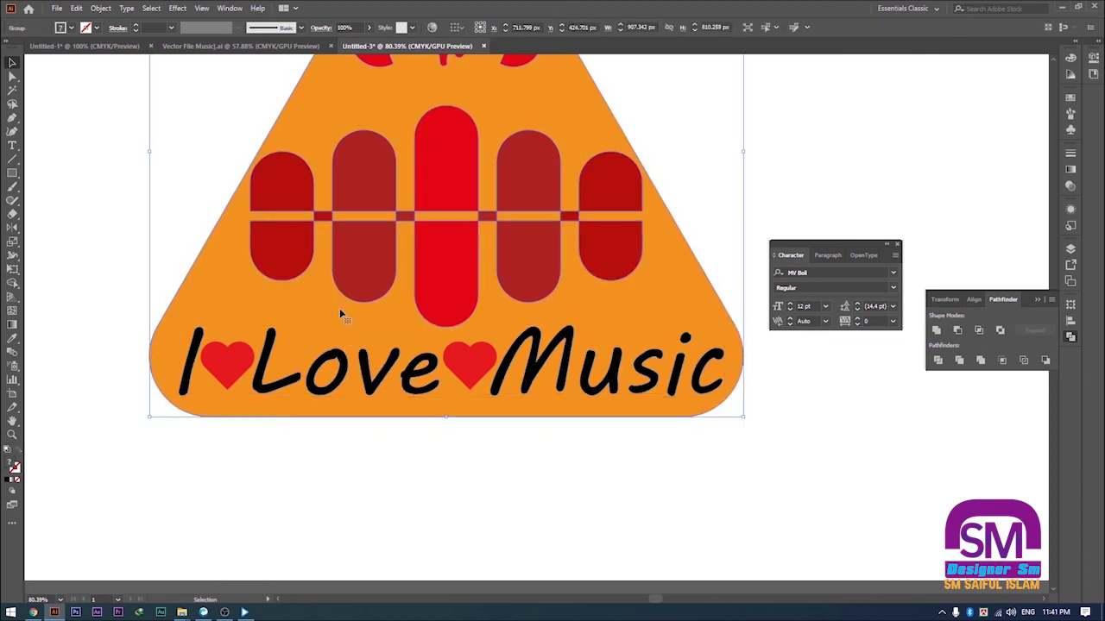
key(ctrl+2)
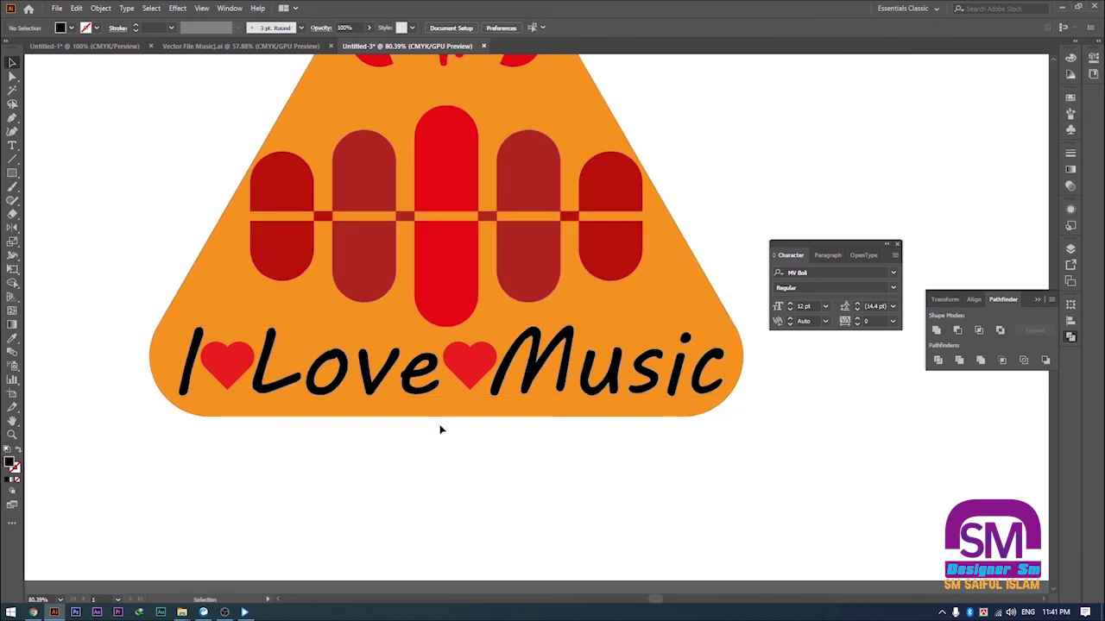
click(270, 362)
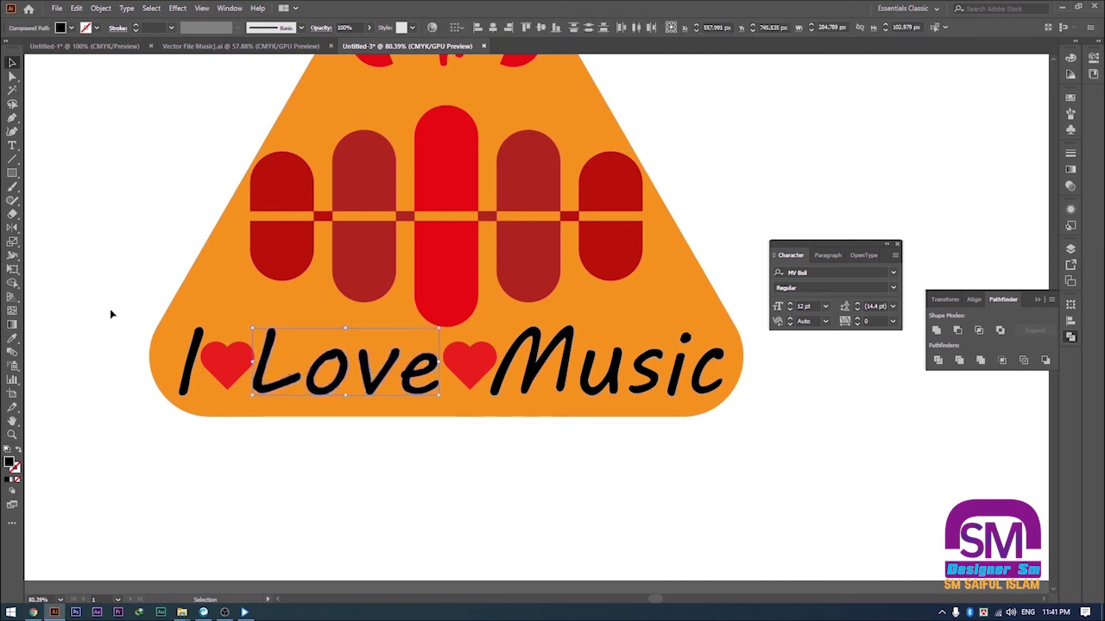
click(11, 339)
click(230, 367)
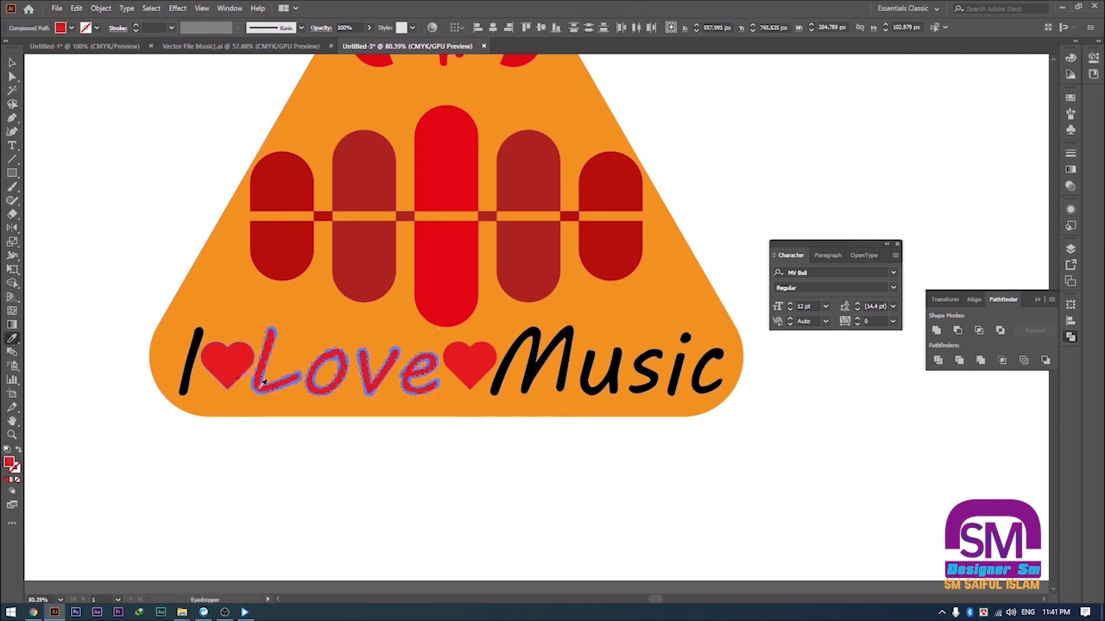
click(12, 62)
Step: Set the fill of the words "I" and "Music" to white
click(190, 363)
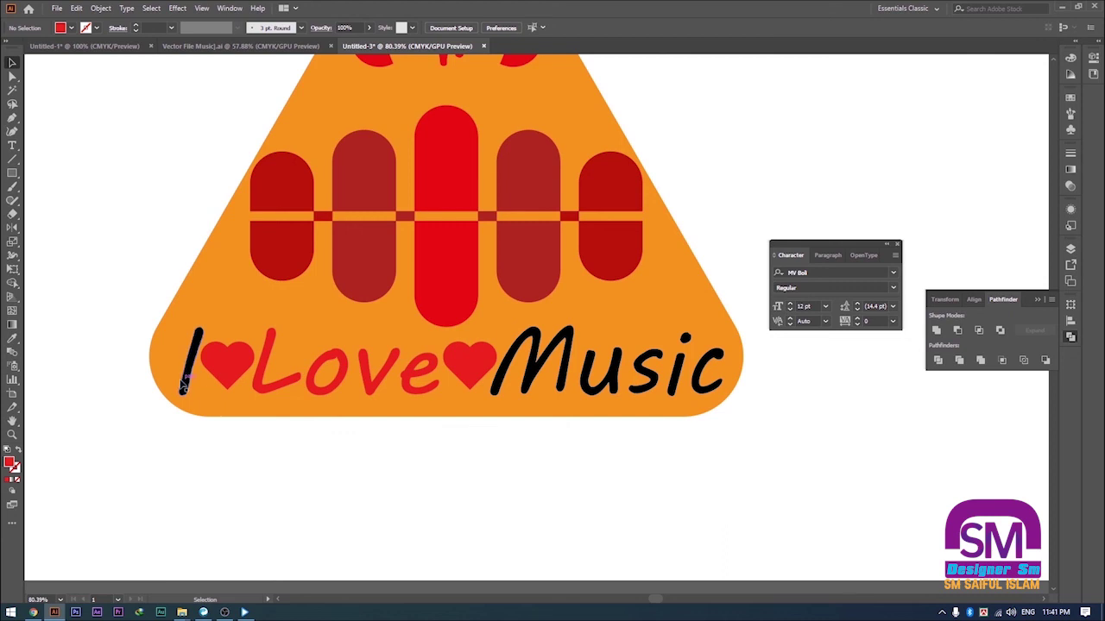
drag(555, 319, 777, 356)
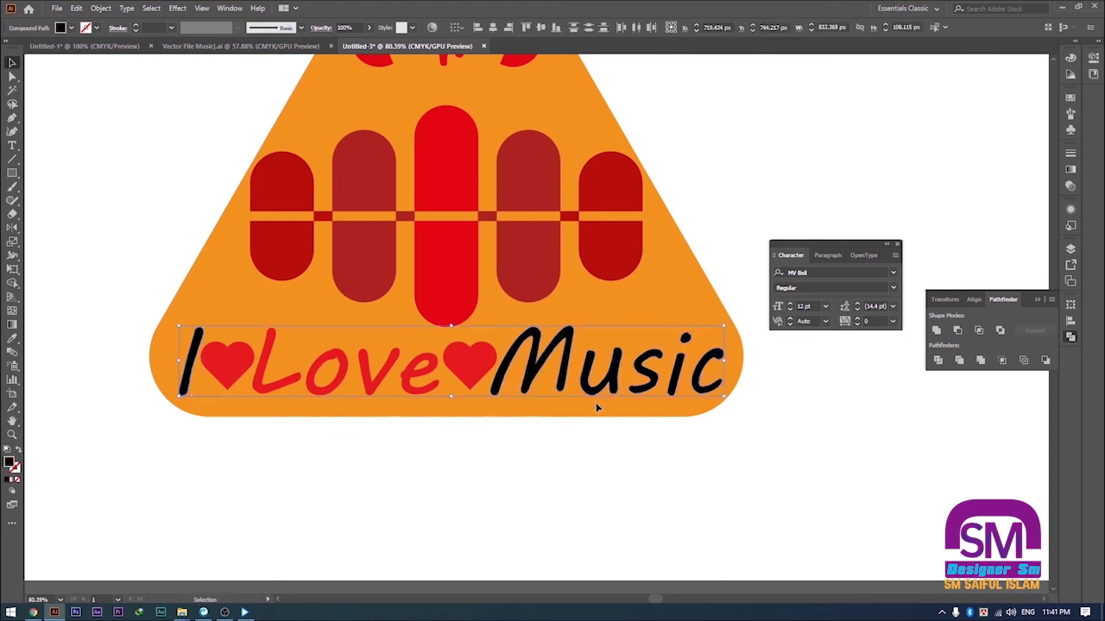
click(70, 28)
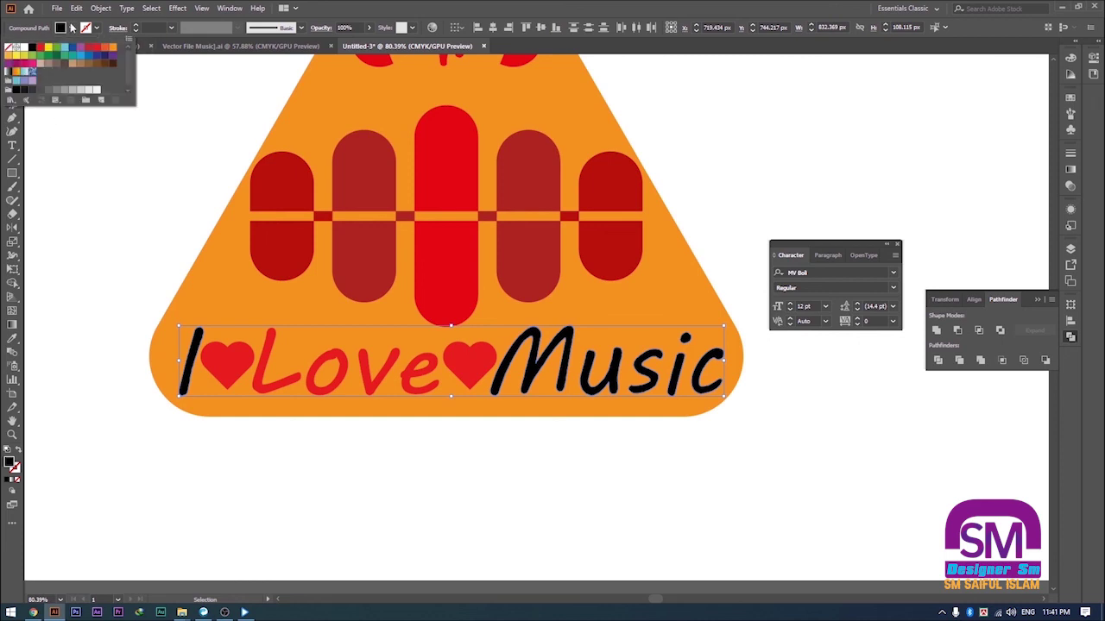
click(24, 51)
click(77, 155)
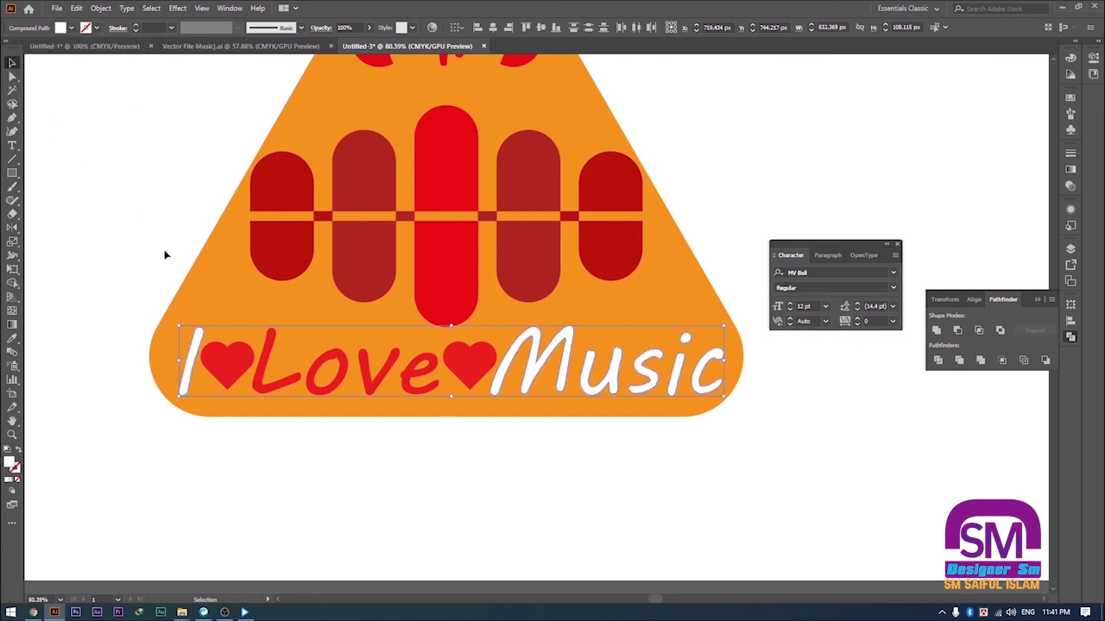
click(88, 192)
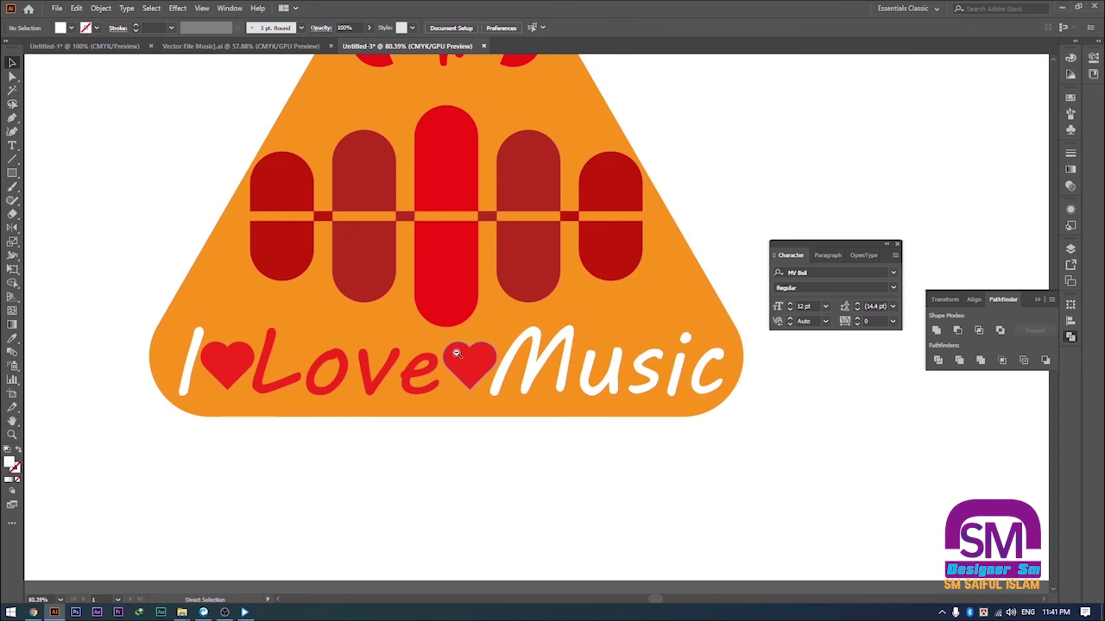
Step: Group the outlined lettering together with the two small hearts
key(ctrl+minus)
key(ctrl+minus)
drag(670, 382, 502, 449)
drag(264, 152, 721, 539)
right_click(603, 383)
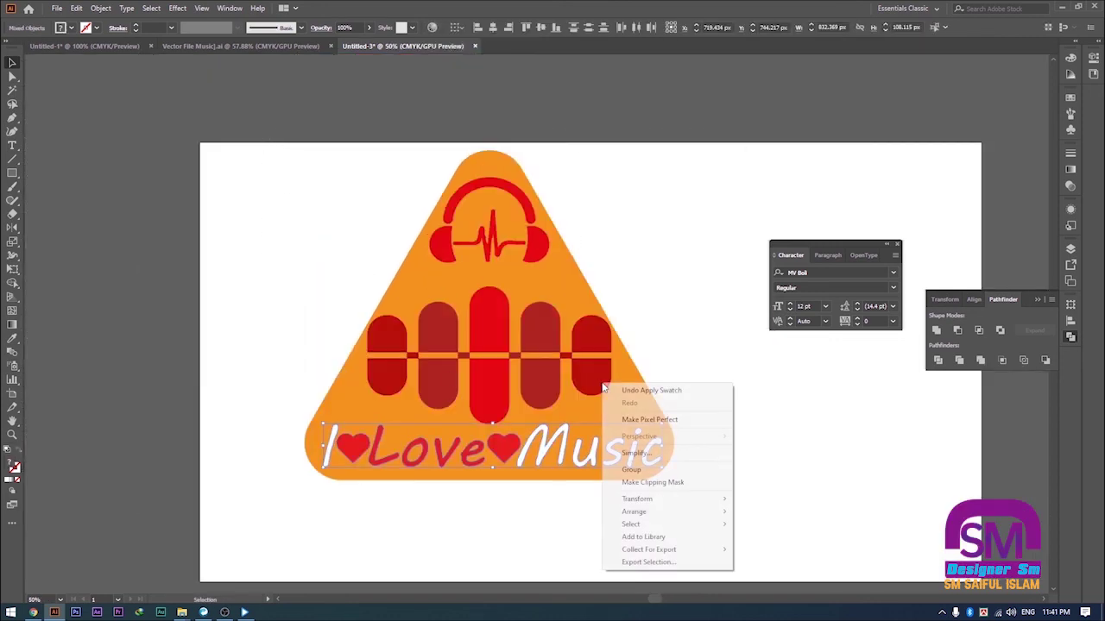
click(646, 473)
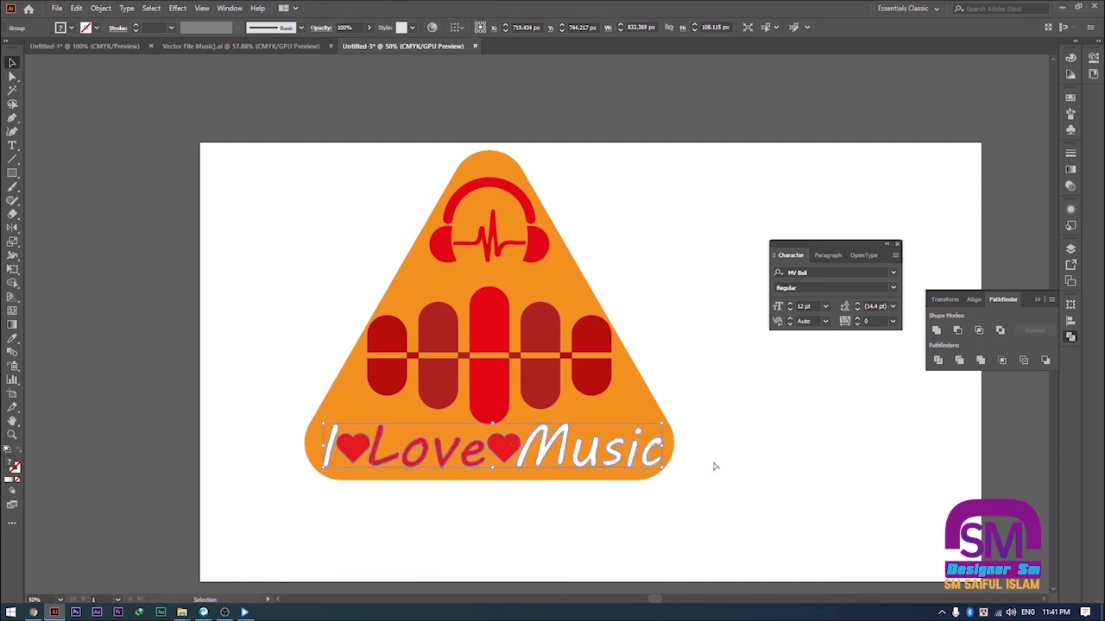
Step: Group the triangle, headphones, sound-wave bars and lettering into one complete logo
key(ctrl+a)
click(290, 266)
drag(258, 198, 734, 519)
right_click(511, 293)
click(559, 382)
click(723, 426)
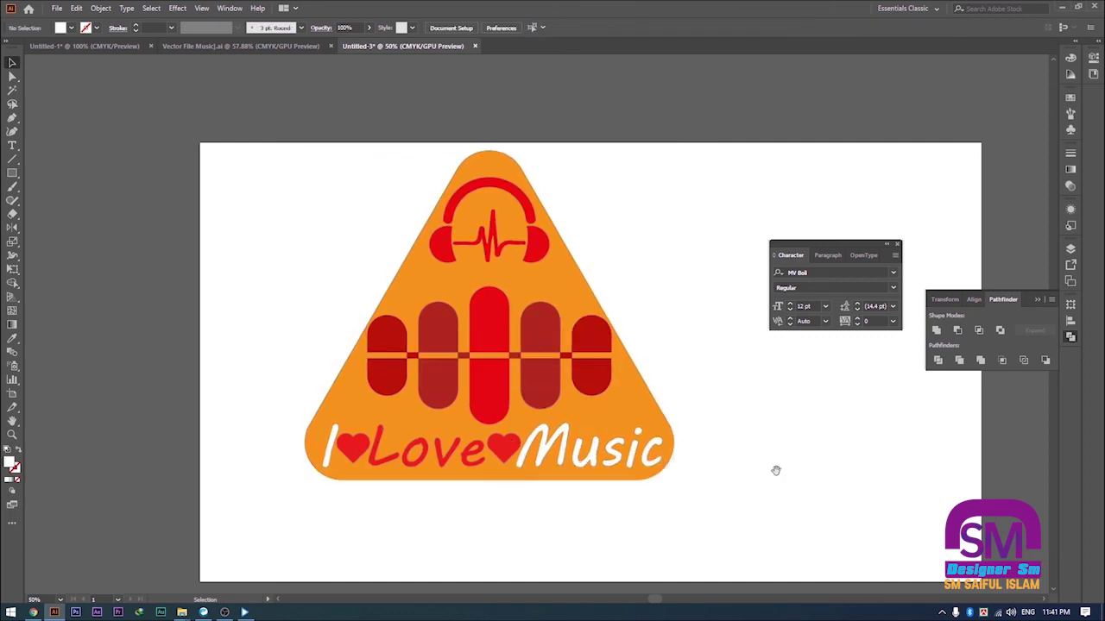
Step: Save the document as an Adobe Illustrator file named "logo" in the Tutorial Vector File folder
drag(775, 470, 644, 429)
key(ctrl+s)
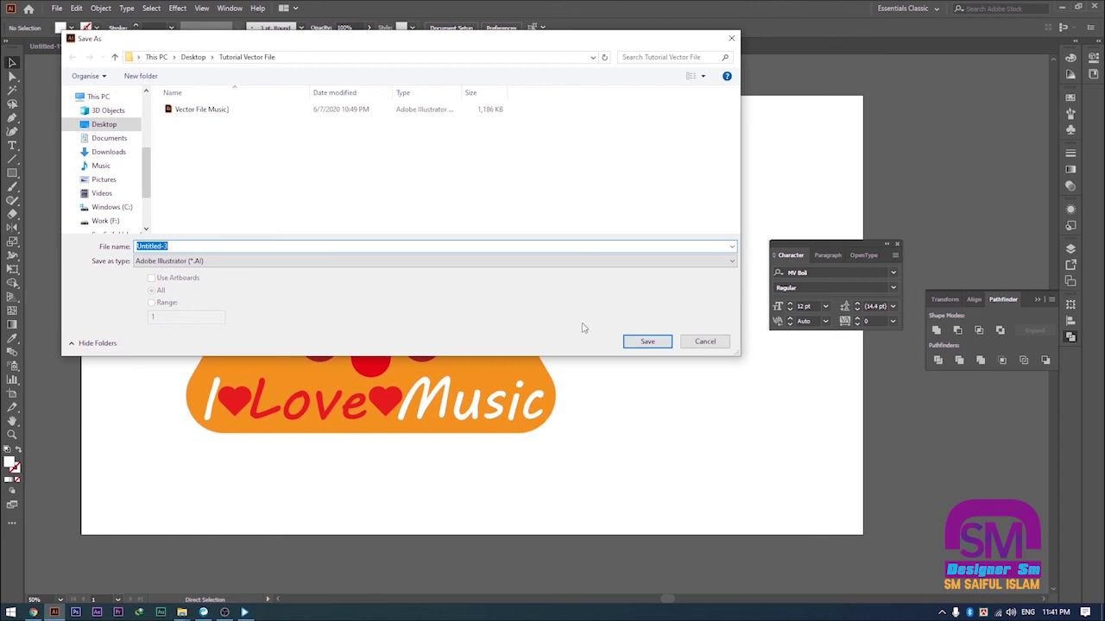
text(logo)
click(648, 343)
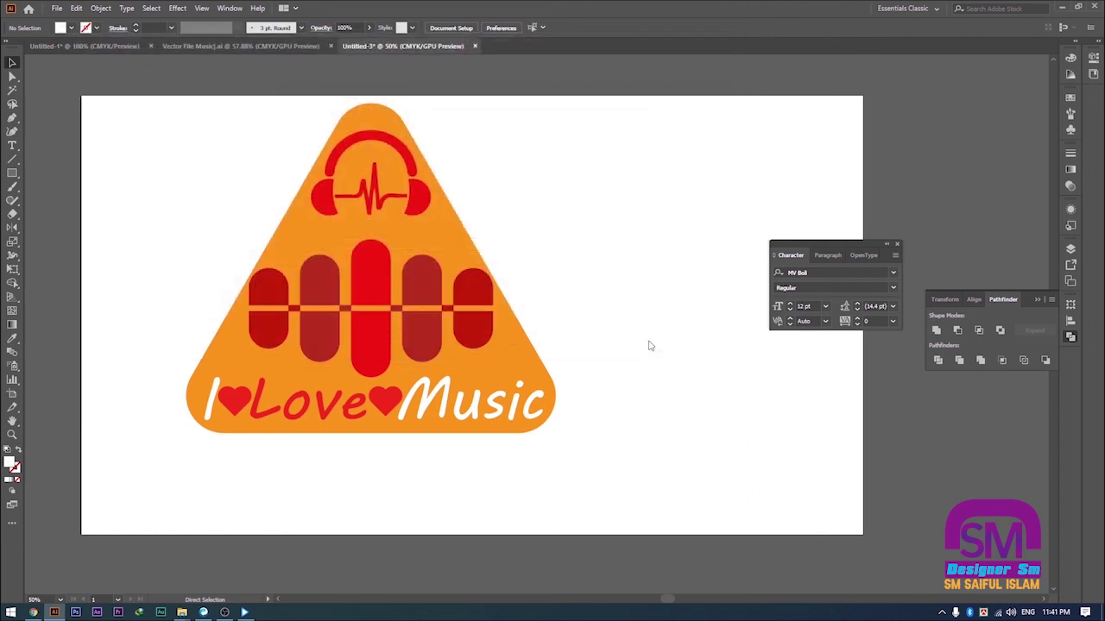
click(594, 465)
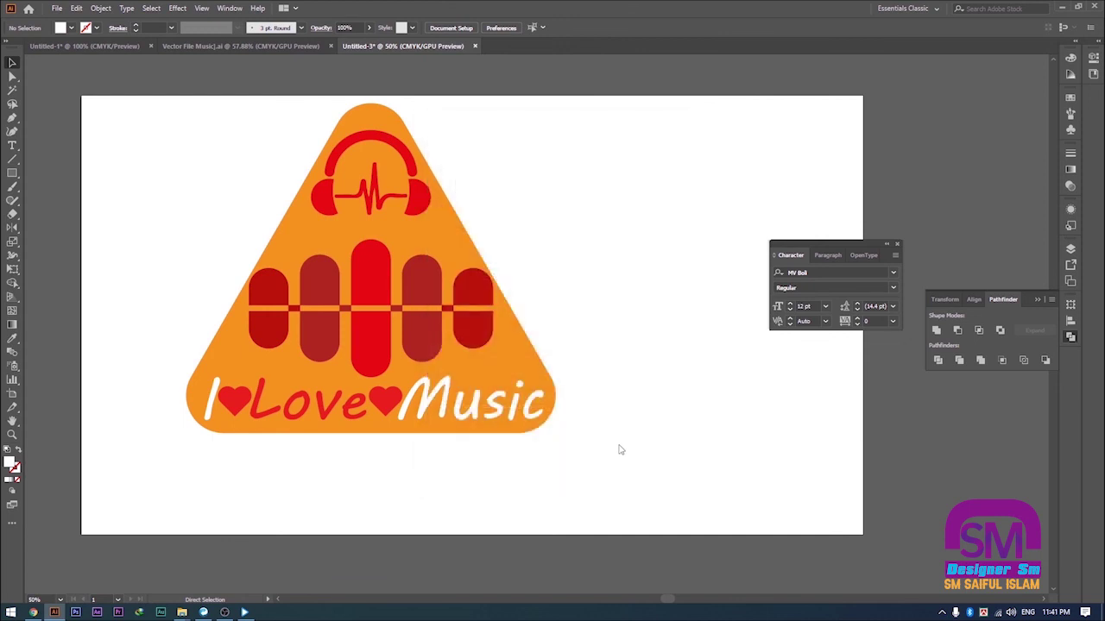